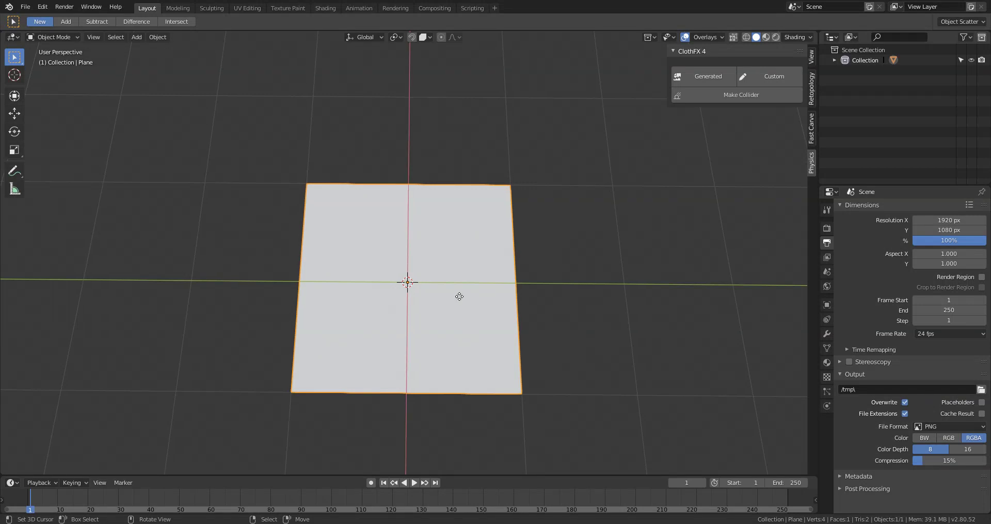
Raise the plane slightly along the Z axis
key(g)
key(z)
click(456, 297)
scroll(480, 261, down, 3)
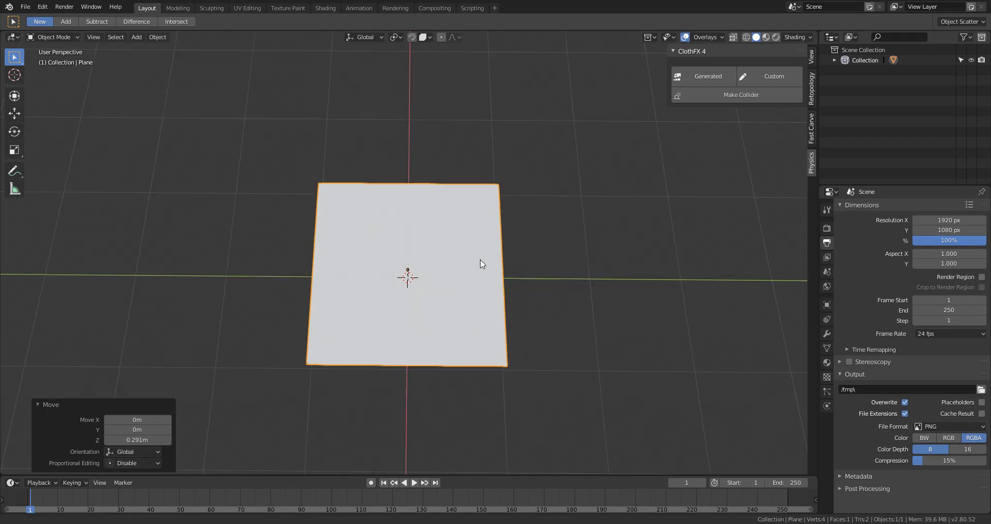
middle_drag(482, 265, 450, 308)
Rotate the plane 90° about the Y axis so it stands upright
key(r)
key(x)
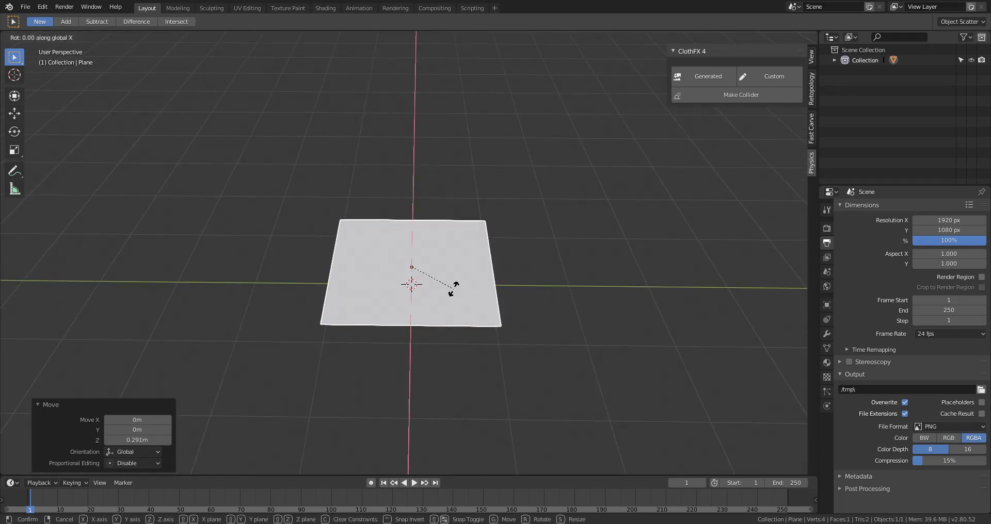
key(y)
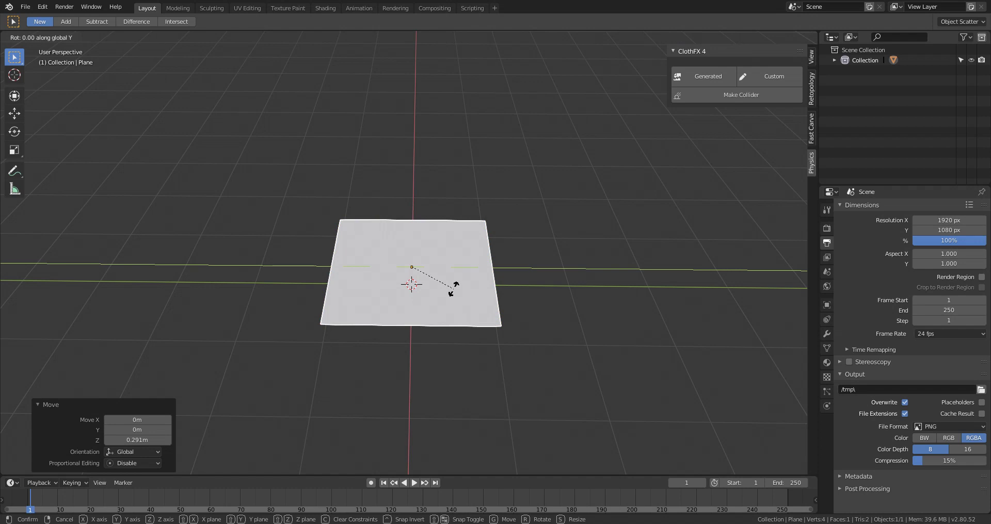
text(90)
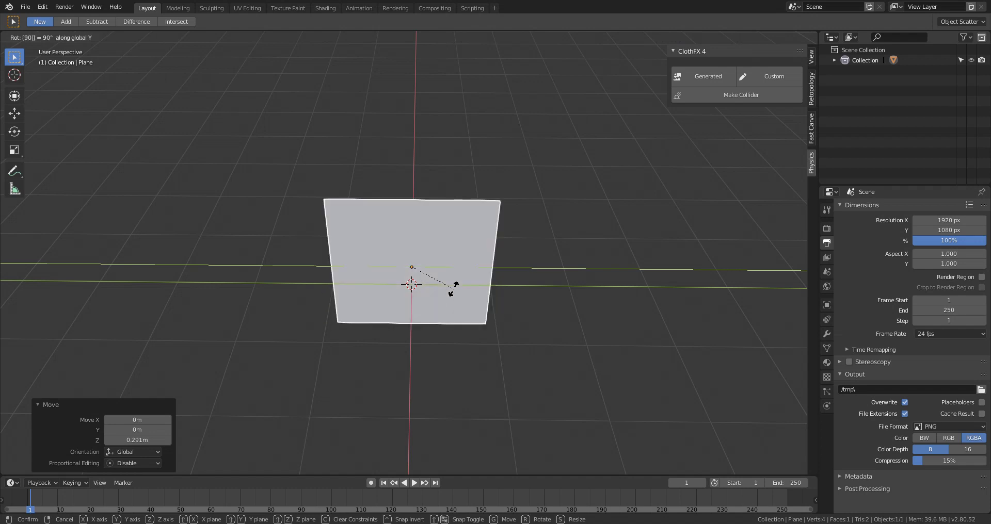
key(Return)
middle_drag(479, 319, 444, 361)
Select the plane and view it head-on, leaving its rotation unchanged
click(82, 413)
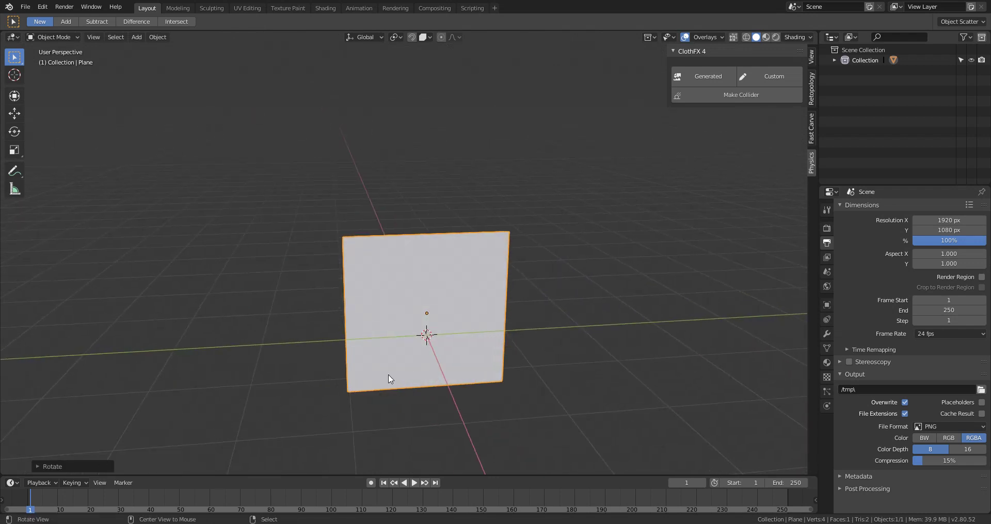
middle_drag(389, 377, 448, 367)
key(r)
key(x)
key(Escape)
key(r)
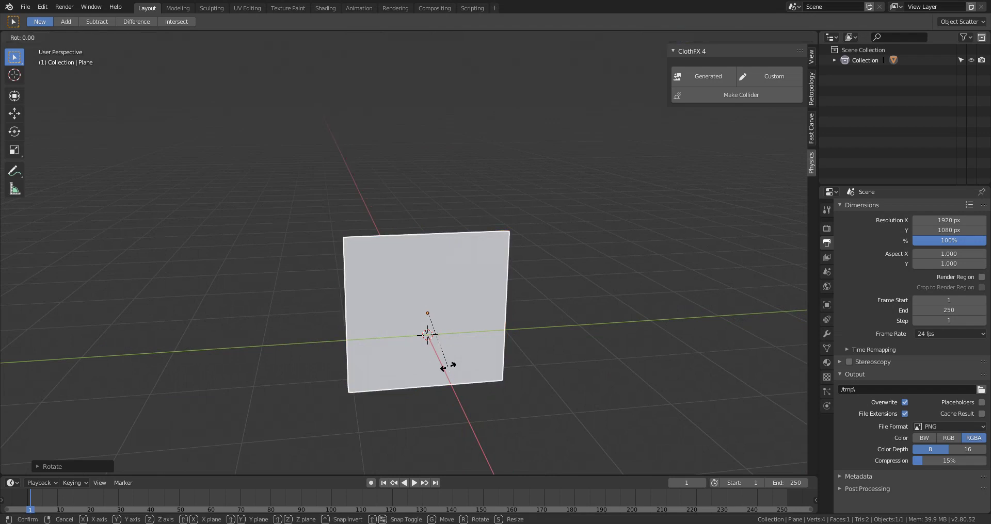
key(y)
key(Escape)
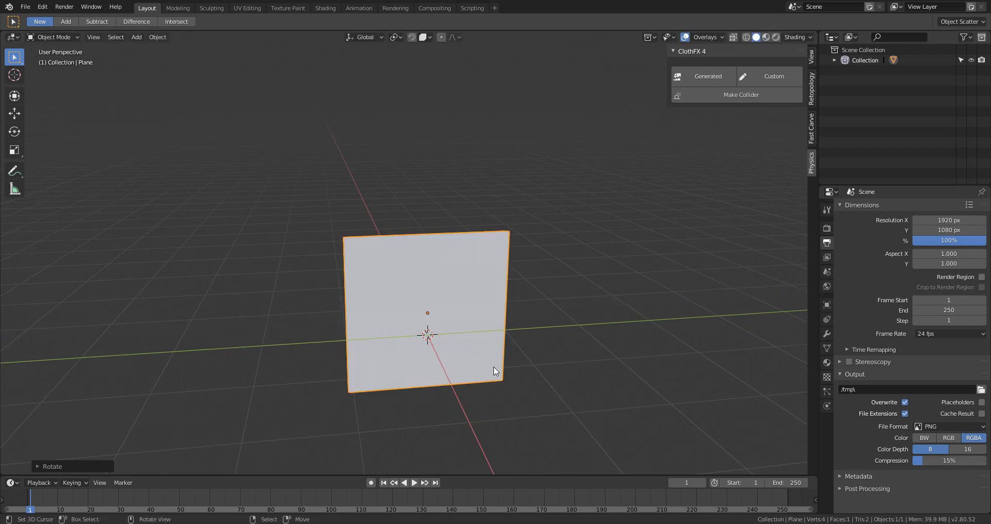
mouse_move(493, 369)
middle_down()
mouse_move(387, 368)
mouse_move(505, 370)
mouse_move(491, 373)
middle_up()
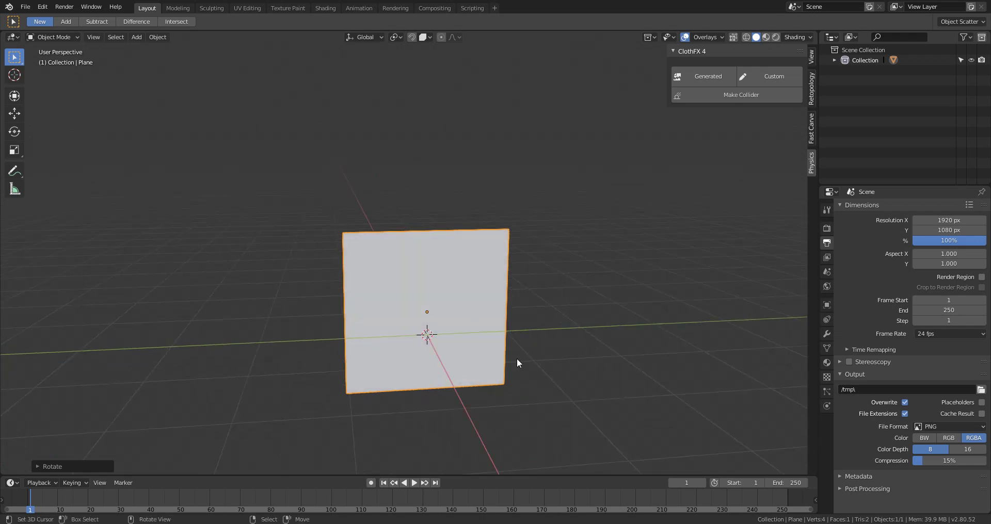
mouse_move(431, 319)
middle_down()
mouse_move(451, 343)
mouse_move(438, 331)
middle_up()
Scale the plane along Y into a wide flag-shaped rectangle
key(s)
key(x)
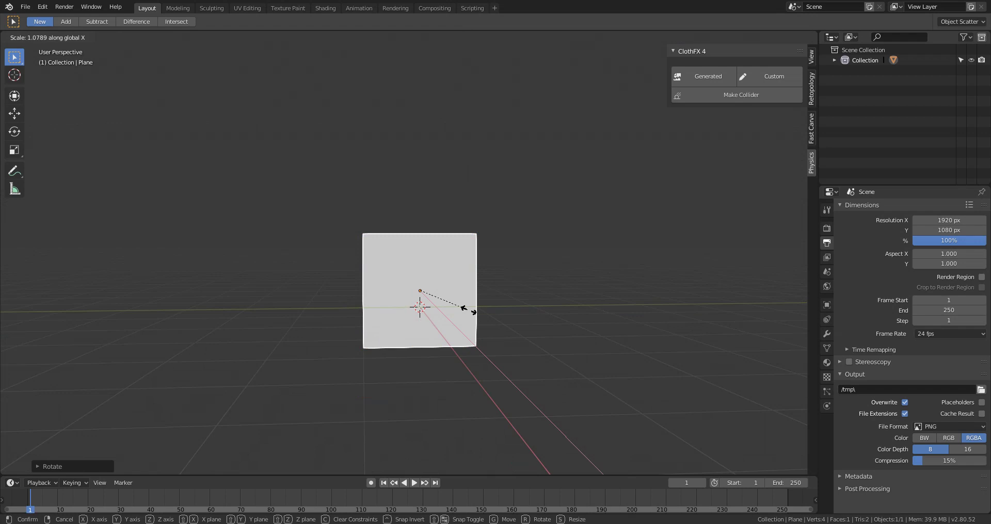
key(Escape)
key(s)
key(y)
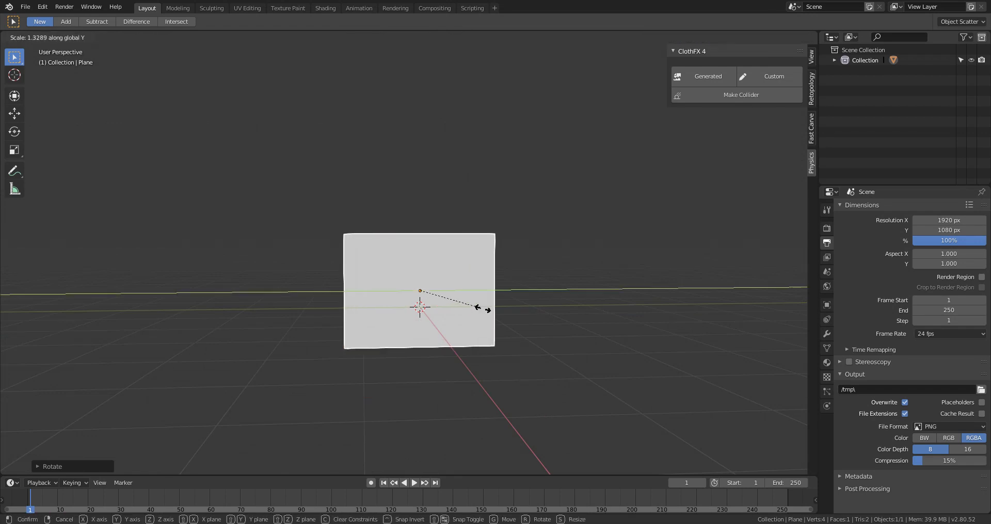
click(462, 308)
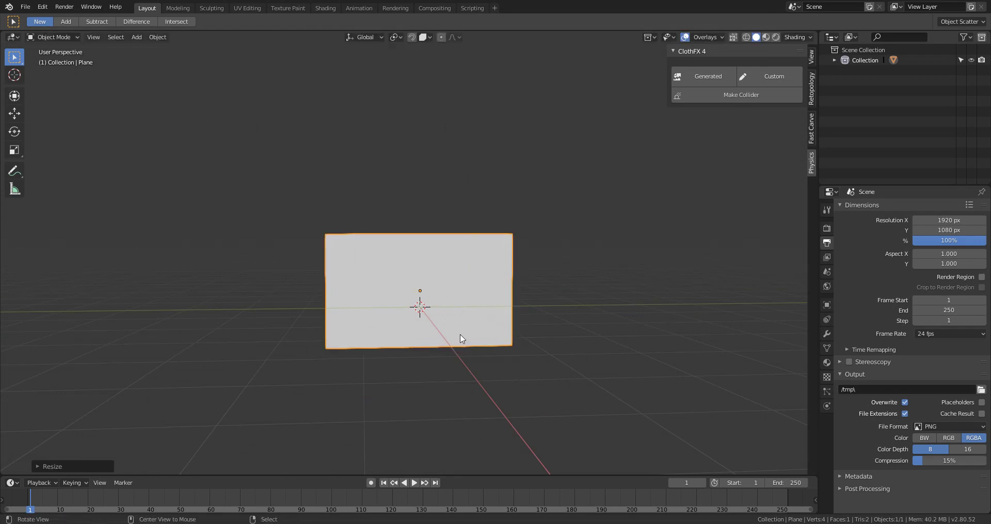
middle_drag(460, 338, 449, 299)
scroll(456, 333, up, 2)
Subdivide the plane repeatedly into a 32×32 grid of 1,089 vertices, then return to Object Mode
key(Tab)
right_click(456, 265)
click(455, 264)
key(shift+r)
key(shift+r)
key(shift+r)
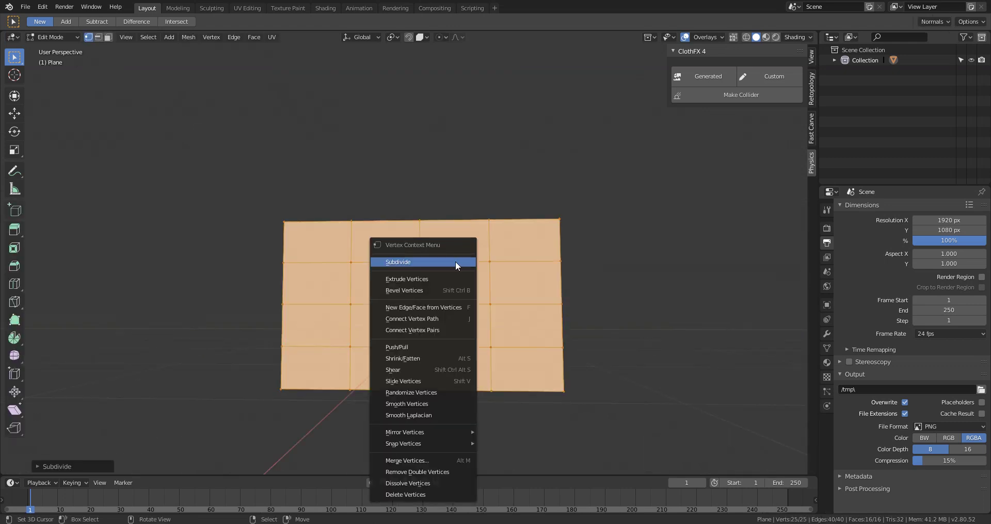
right_click(456, 262)
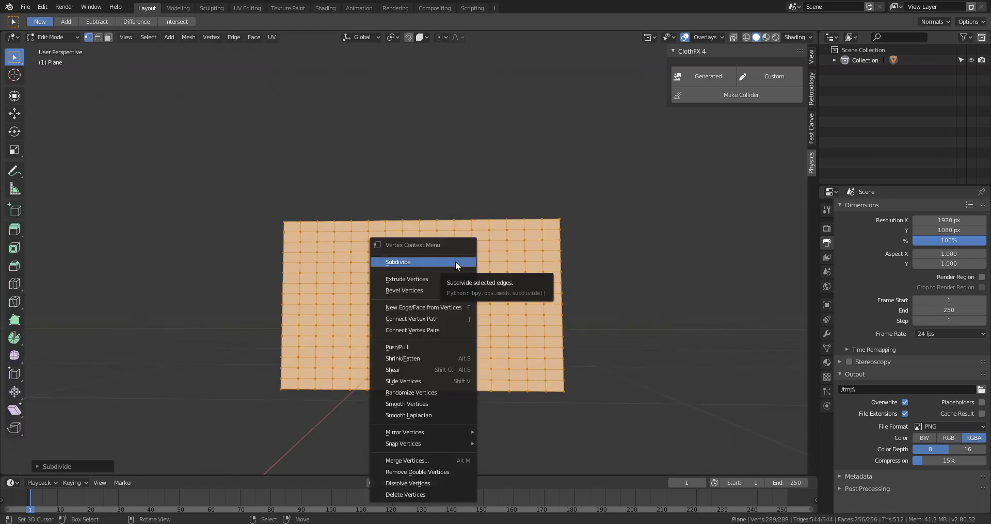
click(455, 262)
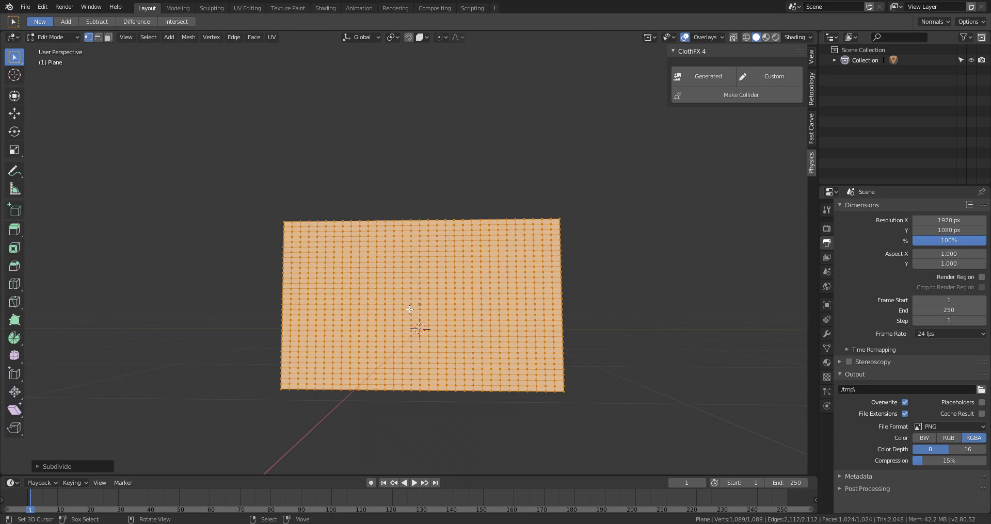
key(Tab)
scroll(454, 297, down, 1)
mouse_move(465, 305)
middle_down()
mouse_move(481, 316)
mouse_move(468, 318)
middle_up()
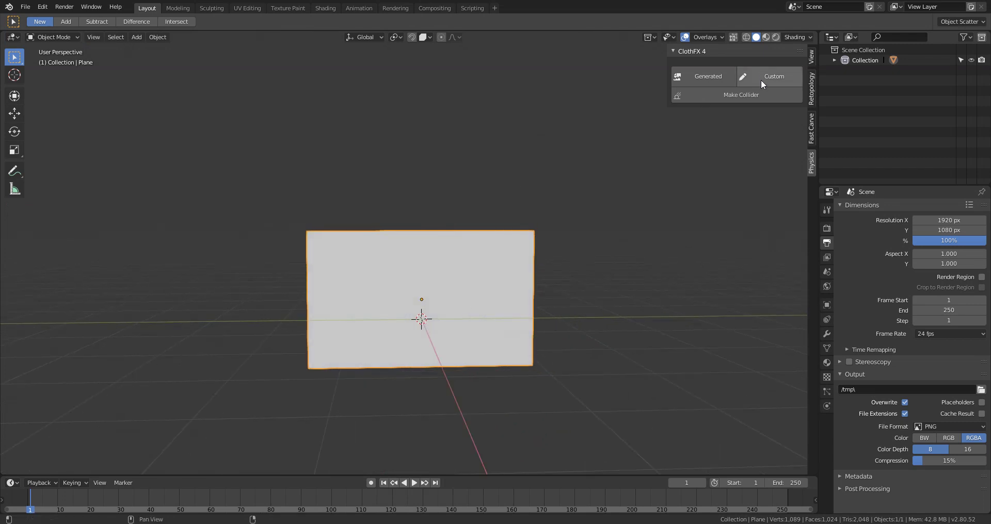
Create a Custom ClothFX 4 cloth from the plane
click(780, 75)
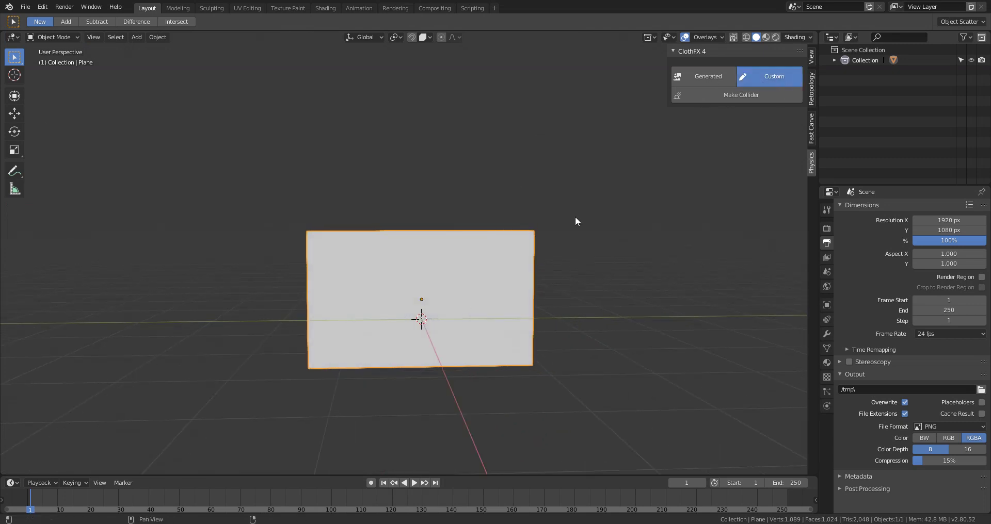
click(472, 297)
click(453, 293)
scroll(453, 321, up, 2)
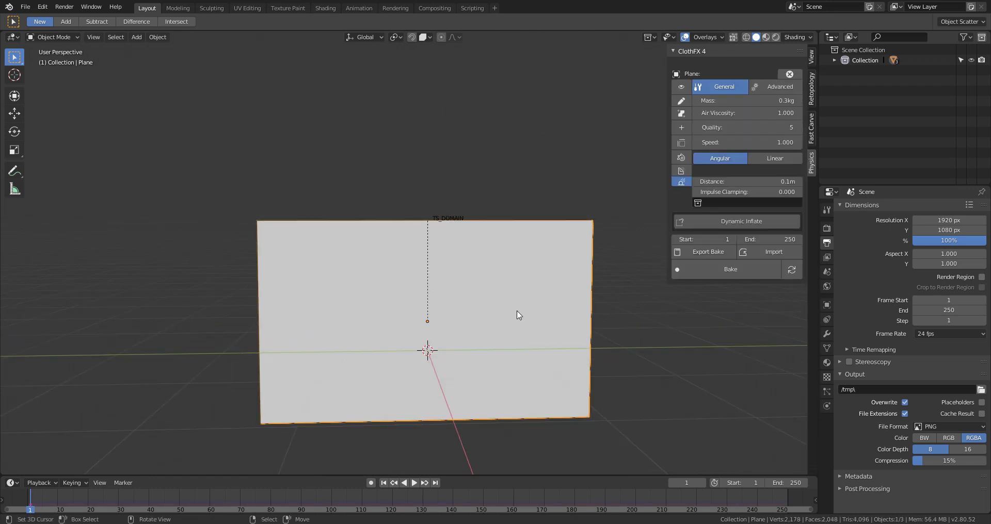
scroll(495, 320, down, 2)
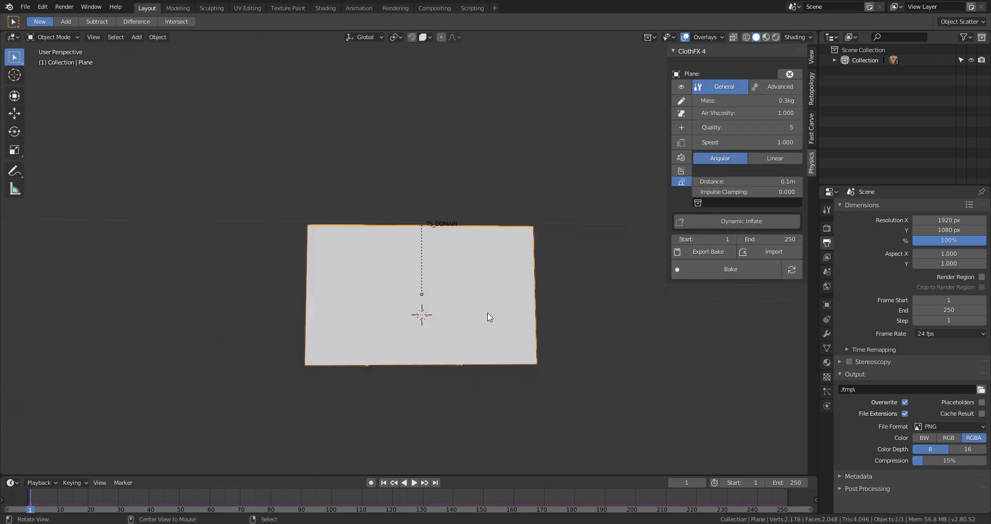
Pin the left-edge vertices of Plane_Original and preview the cloth draping
click(682, 113)
key(alt+a)
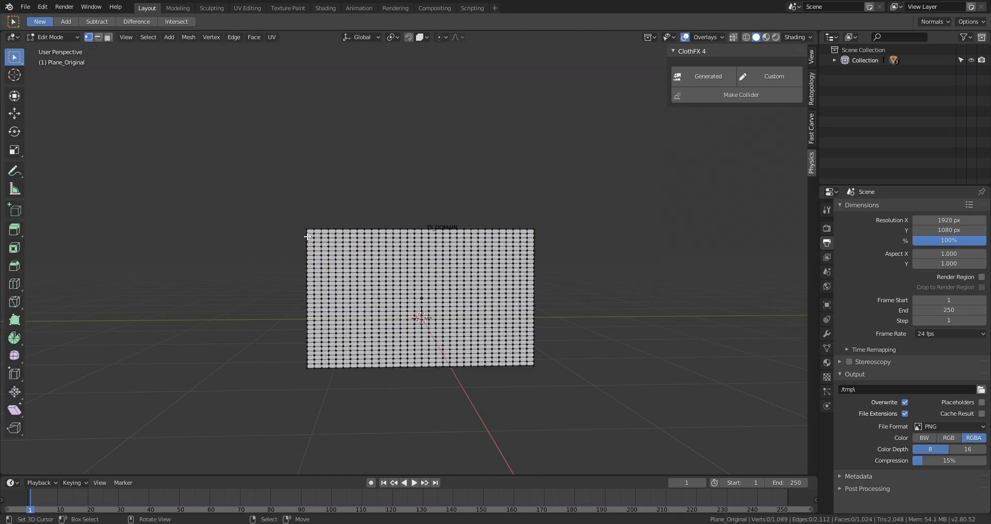
drag(285, 198, 312, 391)
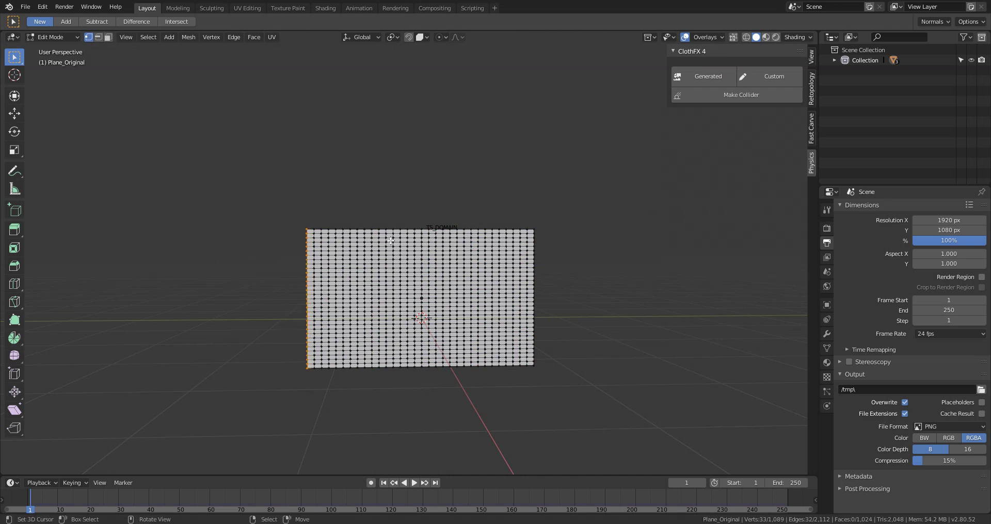
click(770, 76)
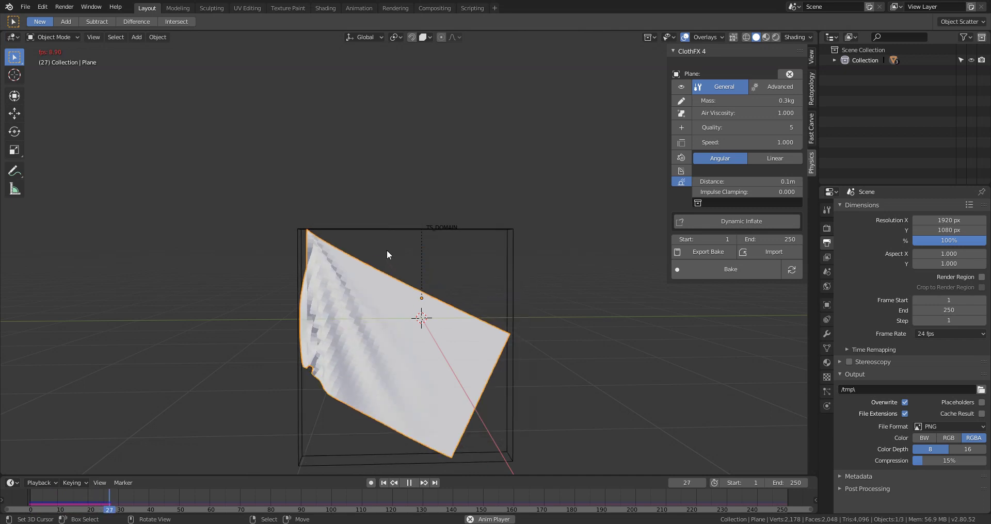
key(Escape)
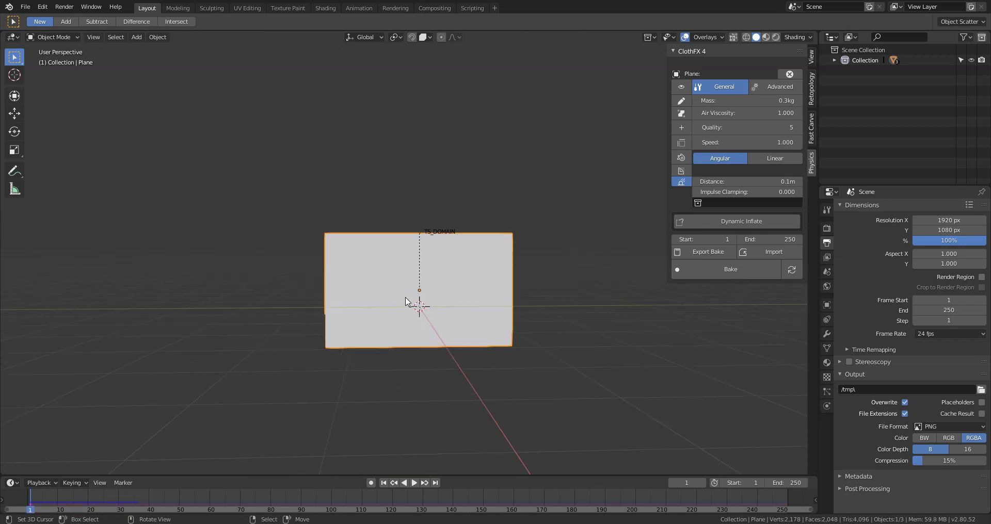
Add a Wind force field at a 3D cursor placed left of the flag
click(270, 283)
click(138, 37)
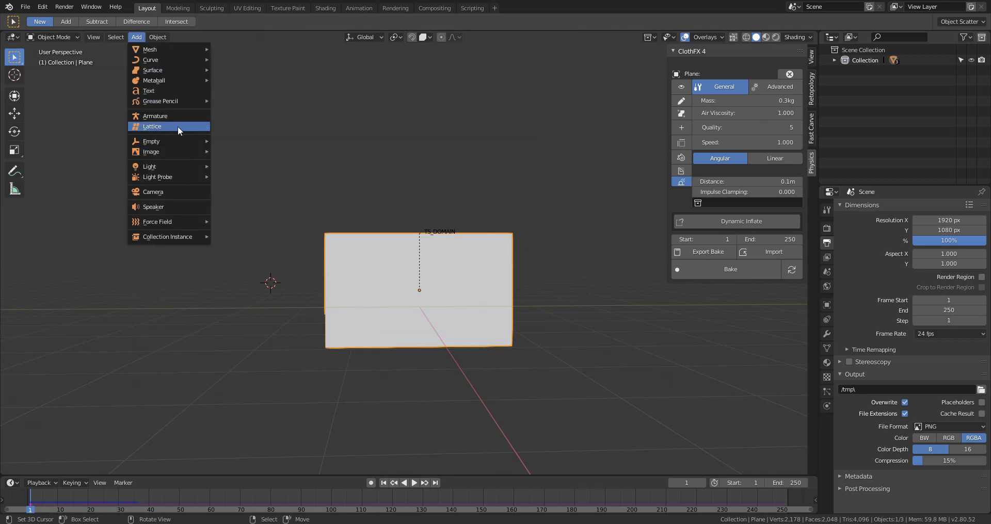
mouse_move(194, 221)
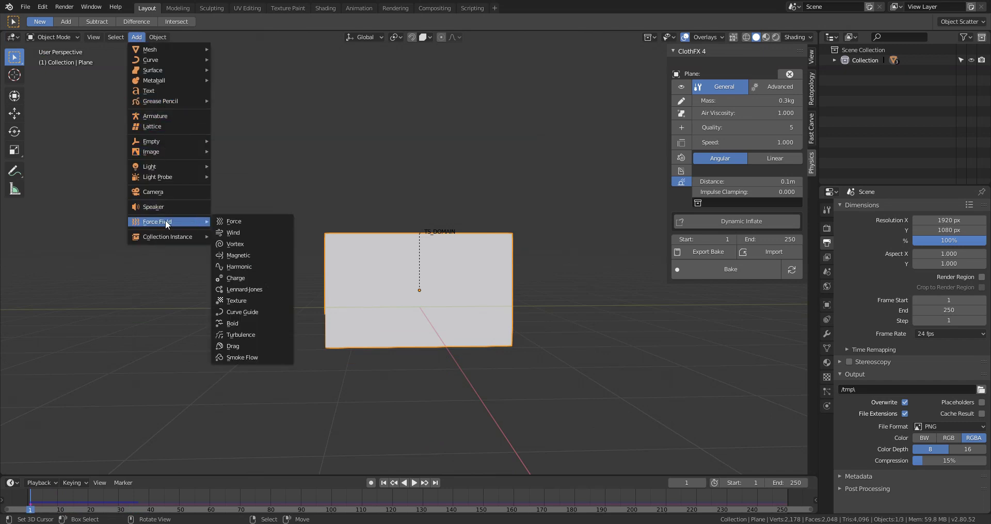
click(240, 231)
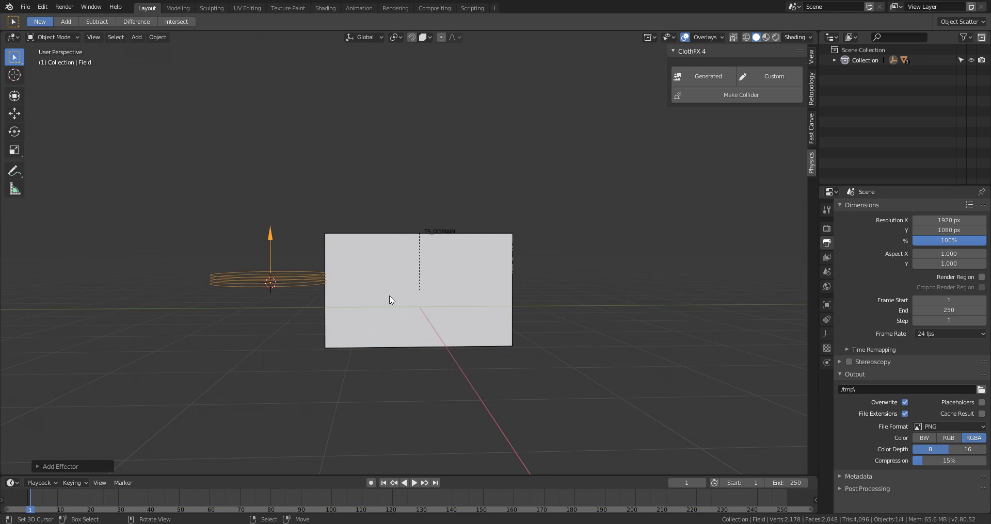
Rotate the wind field on X to face the flag, move it left, and shrink it
key(g)
key(r)
key(x)
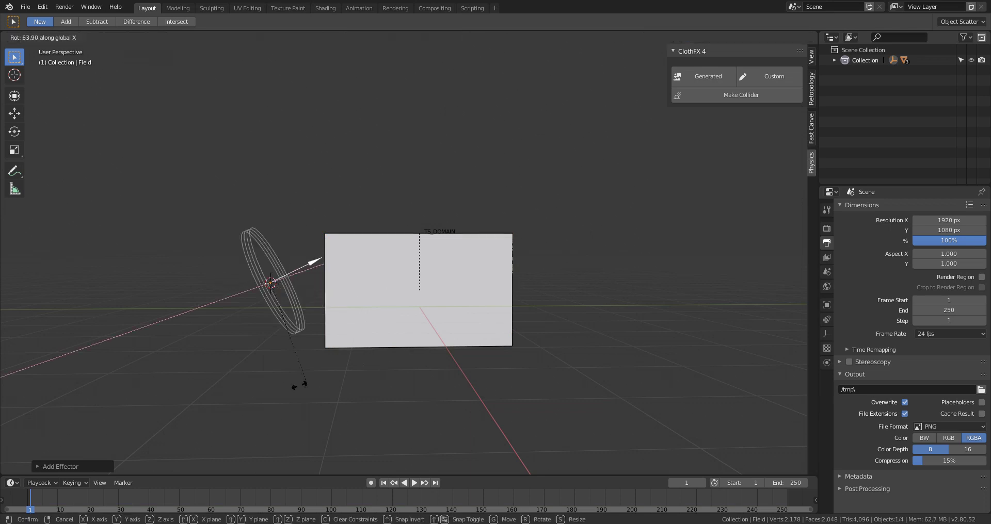
click(327, 368)
key(g)
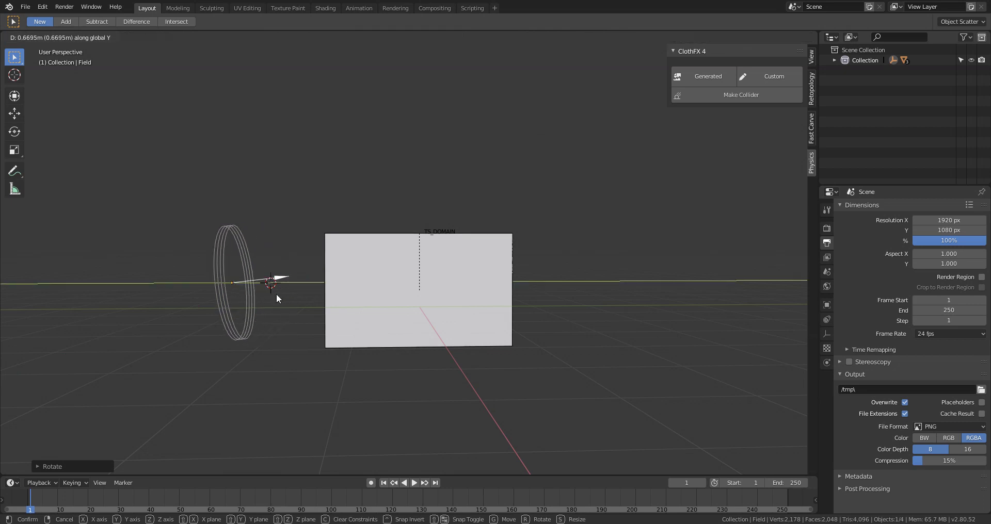
click(277, 278)
key(s)
click(273, 250)
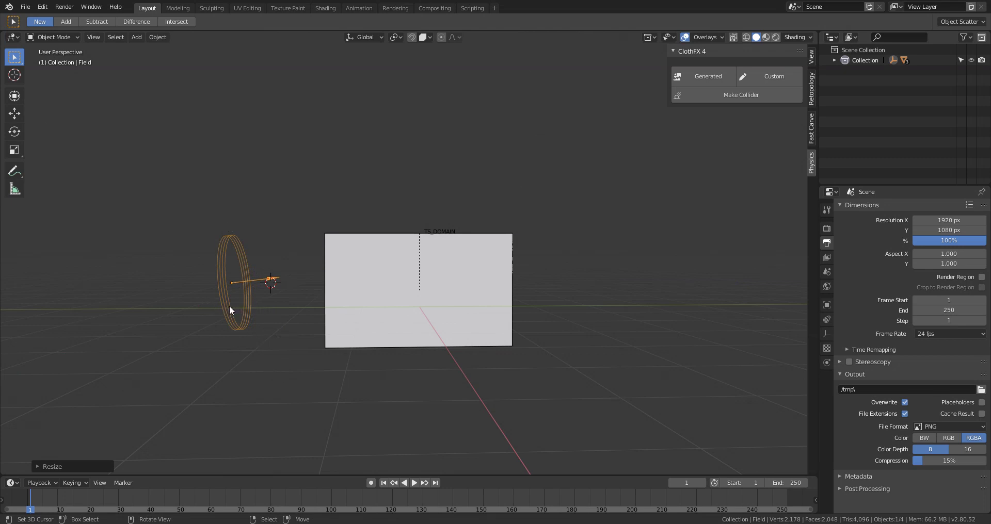
Reselect the wind field and try a scale, then cancel it
click(270, 279)
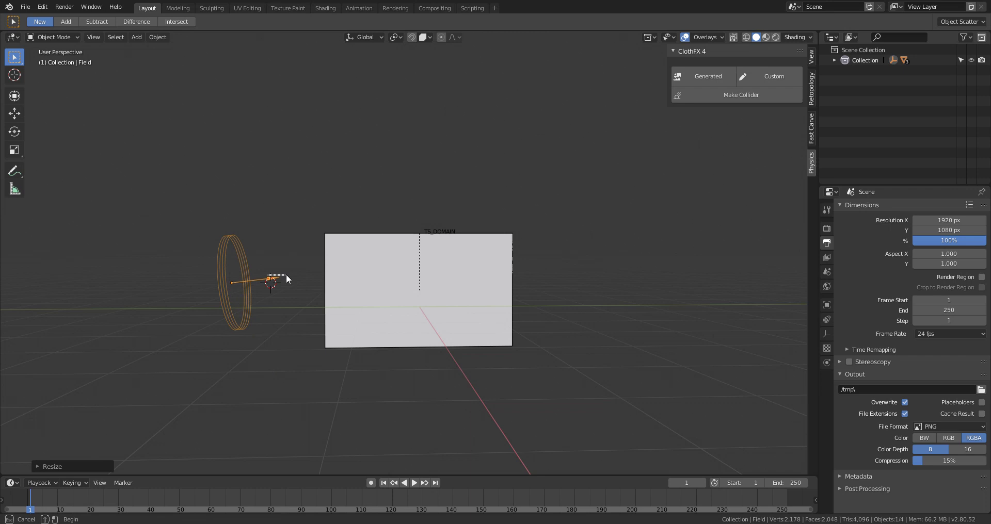
key(alt+a)
click(270, 276)
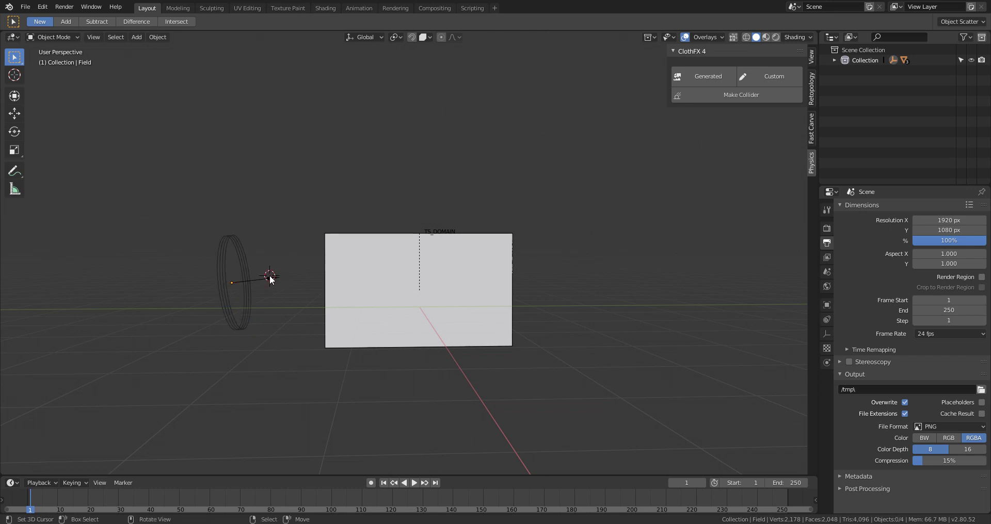
click(295, 277)
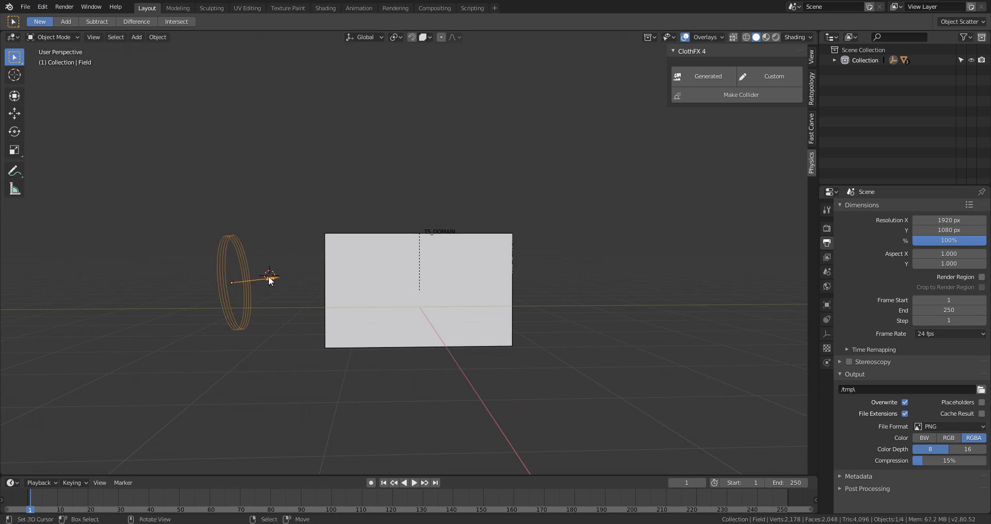
key(s)
right_click(296, 277)
key(alt+a)
middle_drag(313, 265, 237, 286)
Select the wind field and show its empty display settings: single arrow, size 1 m
click(236, 287)
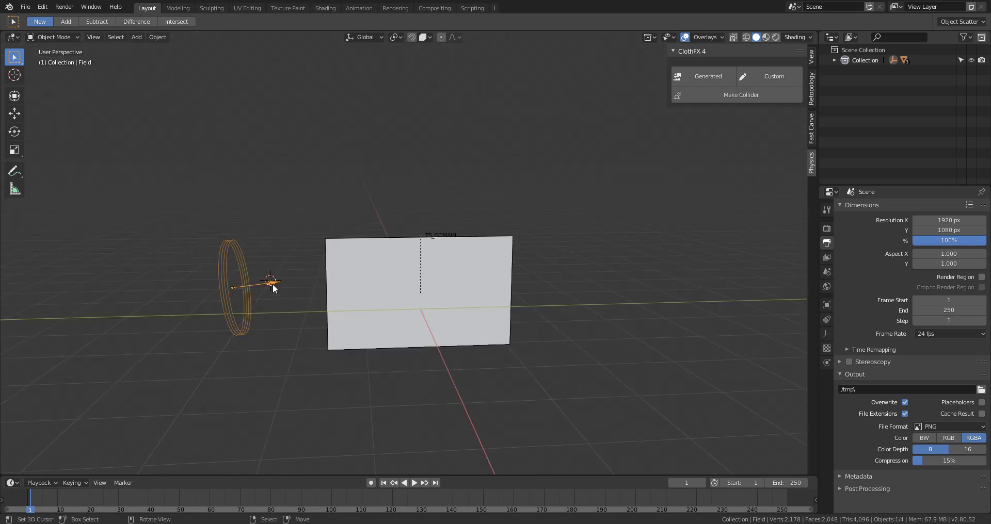
key(alt+a)
click(242, 287)
key(r)
key(r)
key(Escape)
middle_drag(340, 312, 341, 310)
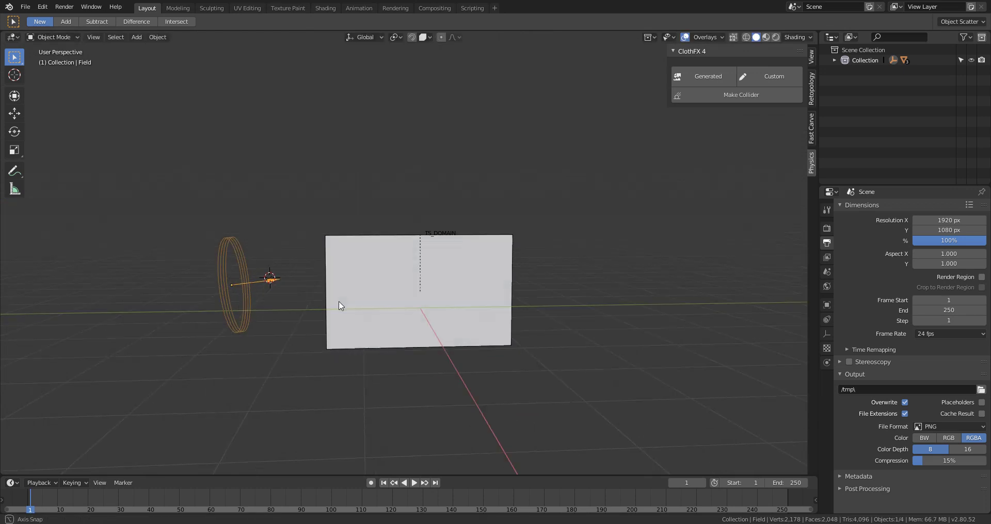
click(826, 334)
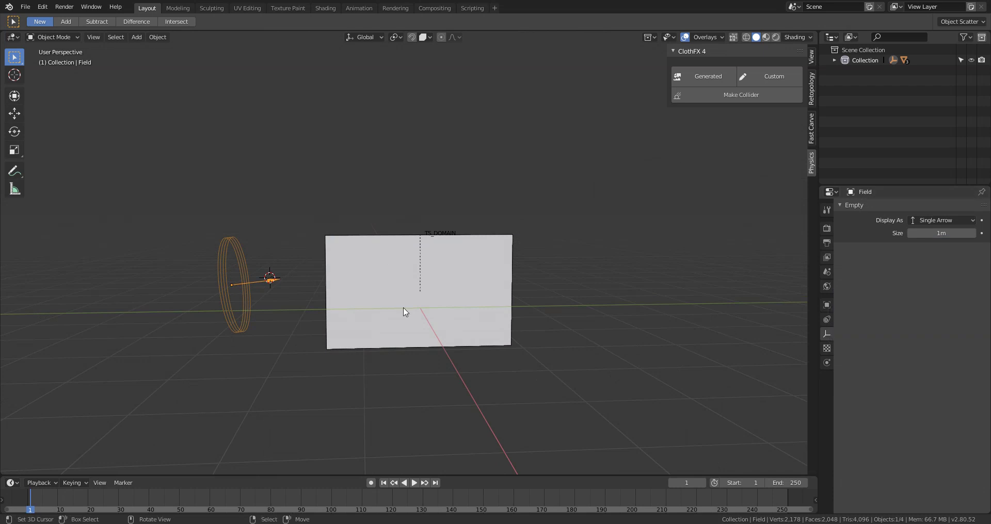
Set the wind Strength to 50 and preview the cloth reacting
click(828, 362)
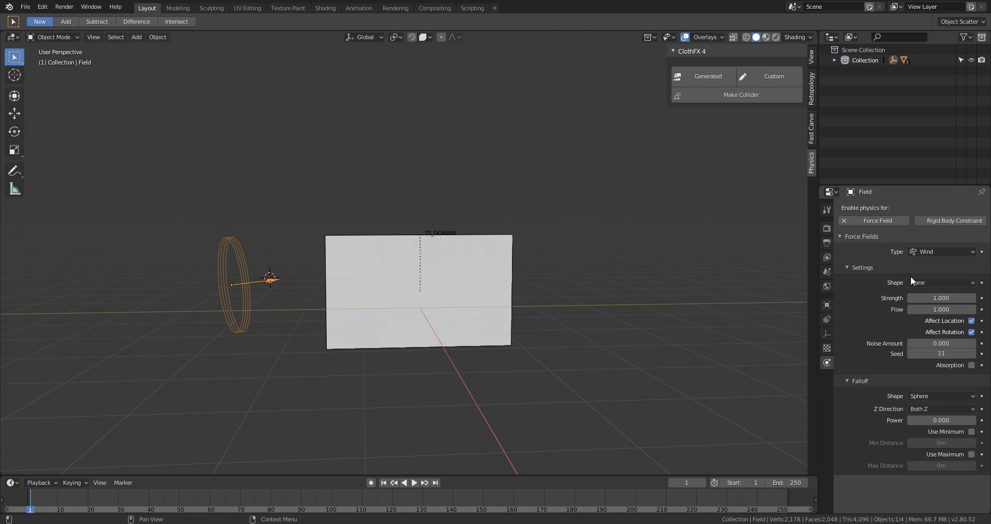
click(935, 298)
text(50)
key(Return)
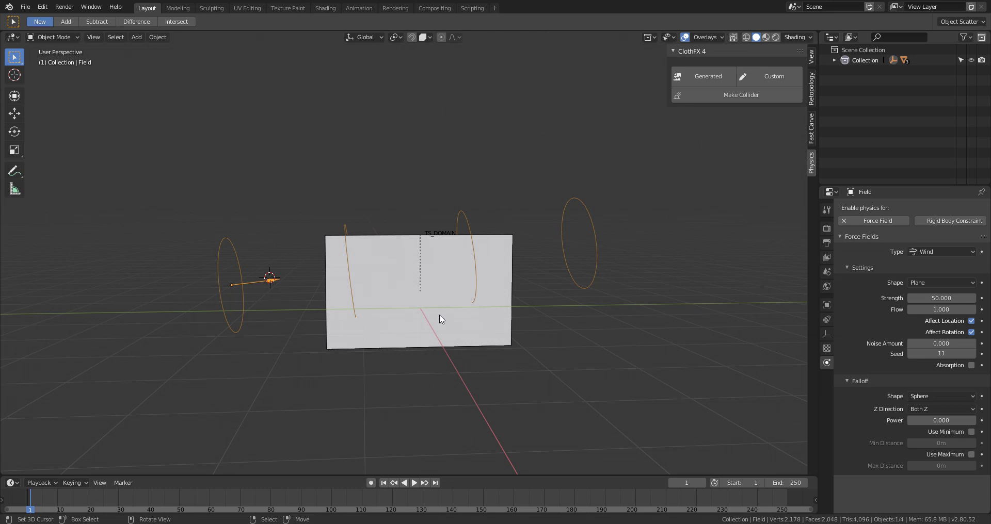
key(space)
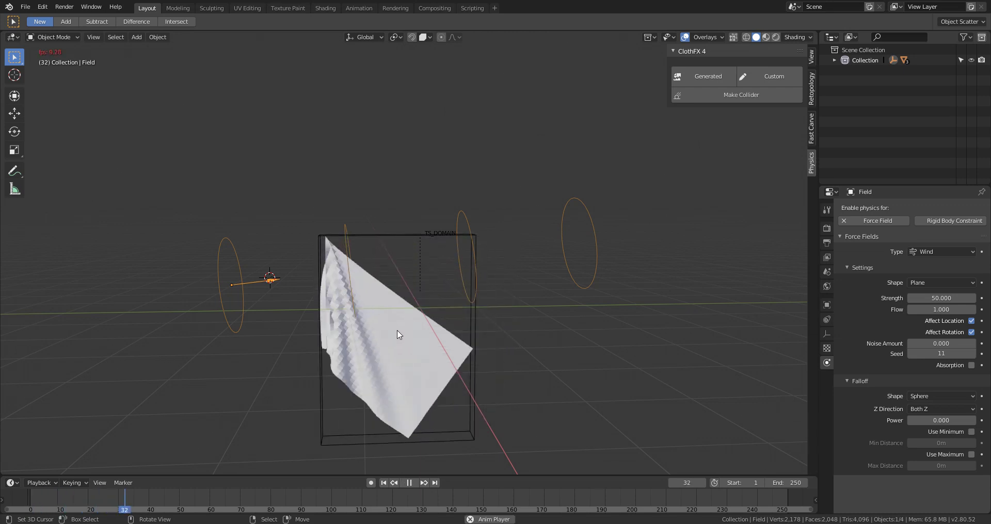
key(Escape)
click(408, 340)
key(space)
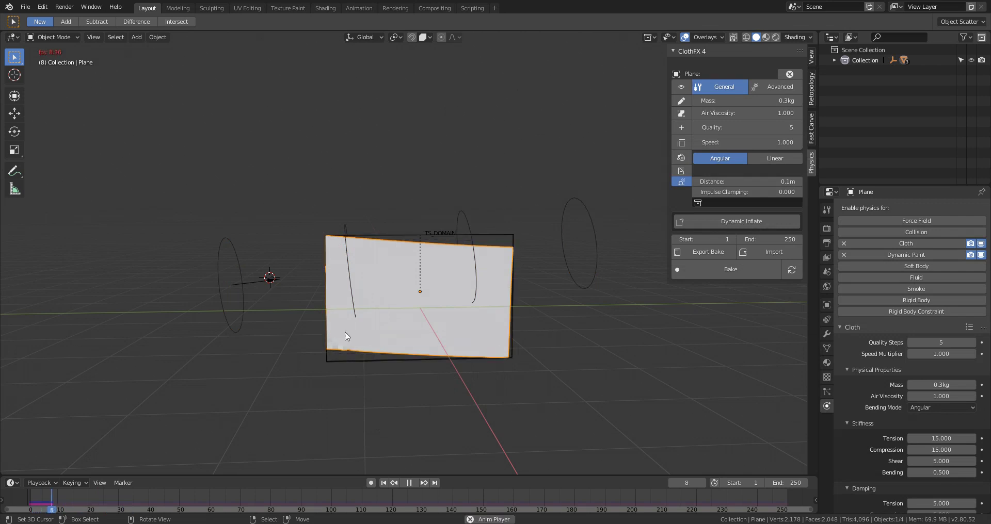
click(264, 279)
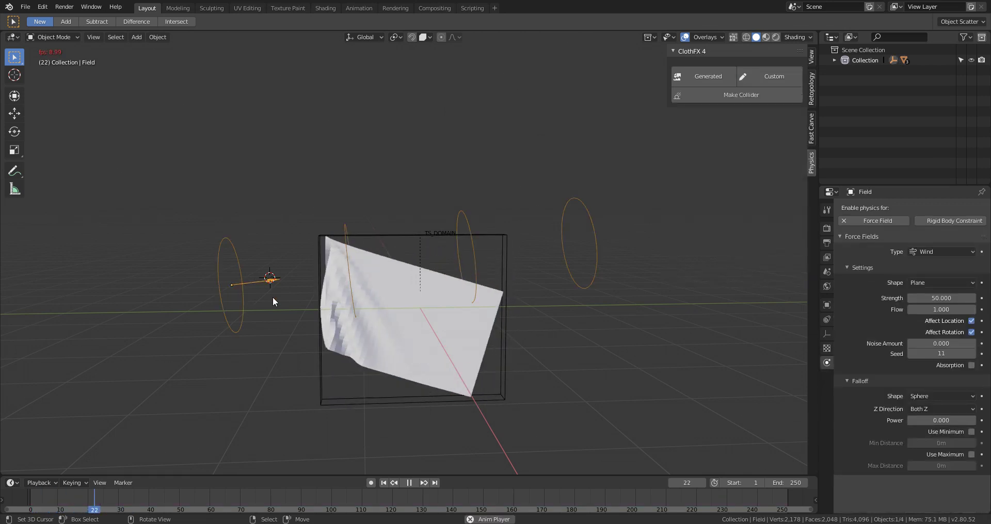
key(Escape)
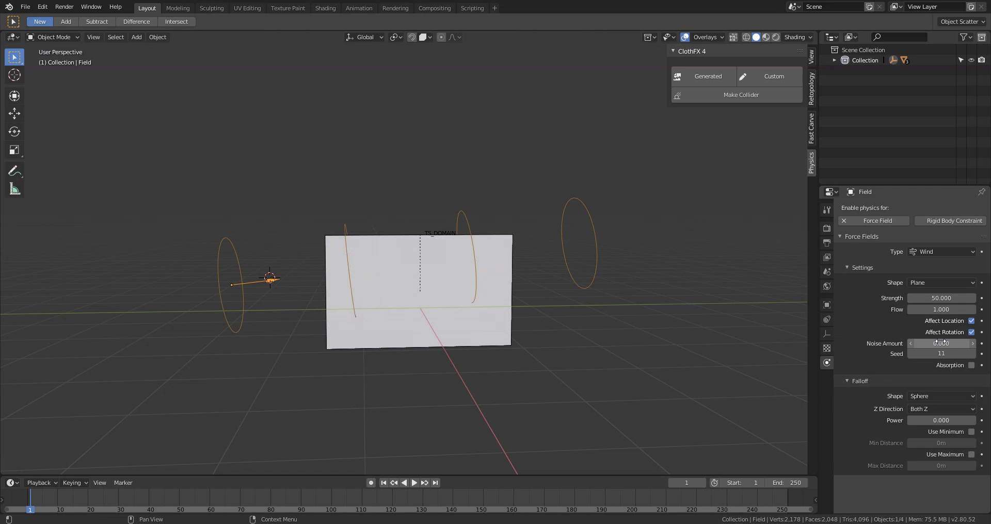
Raise the wind Flow to 2.5 and change its Shape to Point, testing each
drag(933, 310, 950, 310)
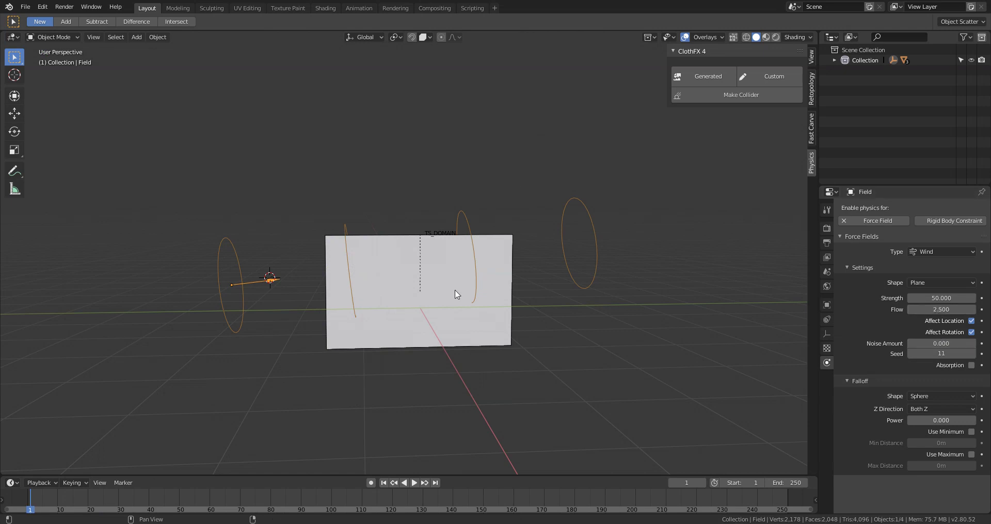
key(space)
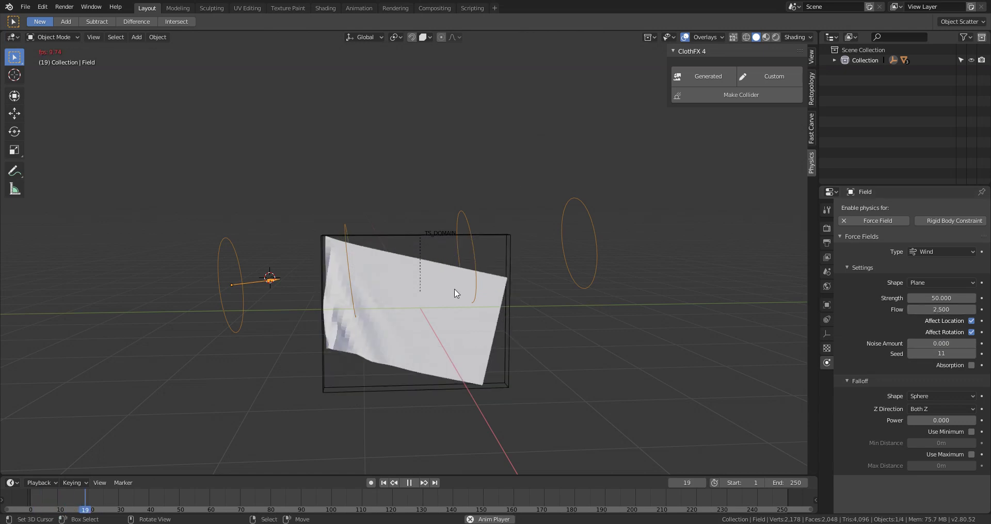
key(Escape)
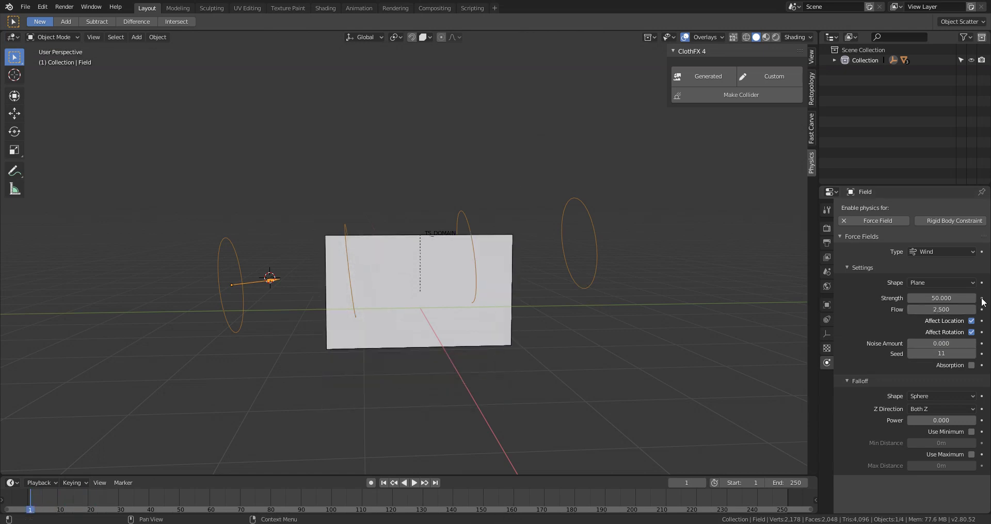
click(939, 282)
click(940, 295)
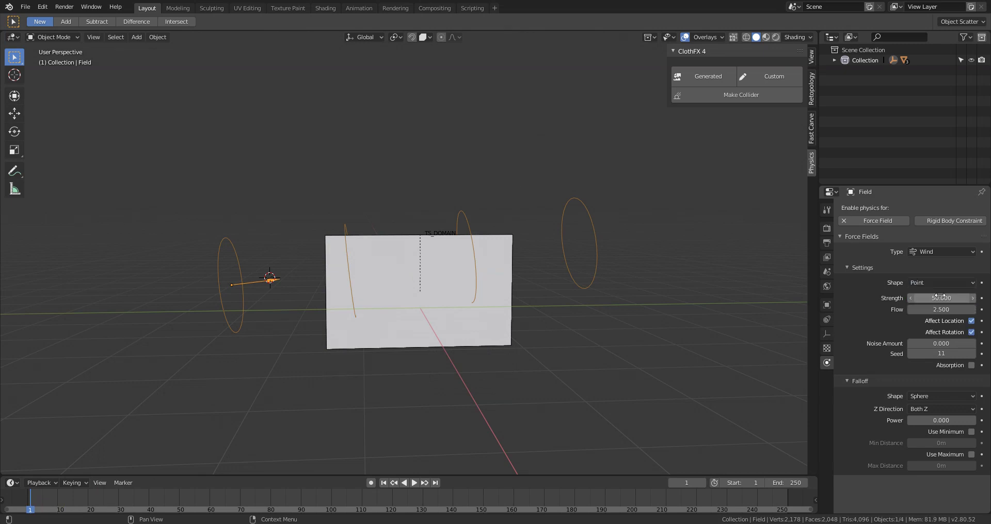
key(space)
key(Escape)
Try a Line shape, return to Point, and raise Strength to 500, then 2000
click(940, 283)
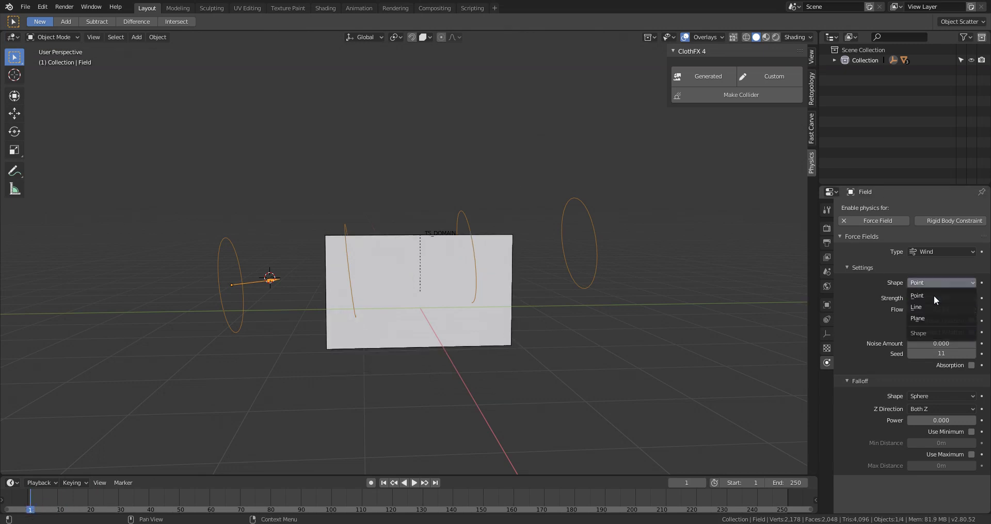
click(928, 306)
key(space)
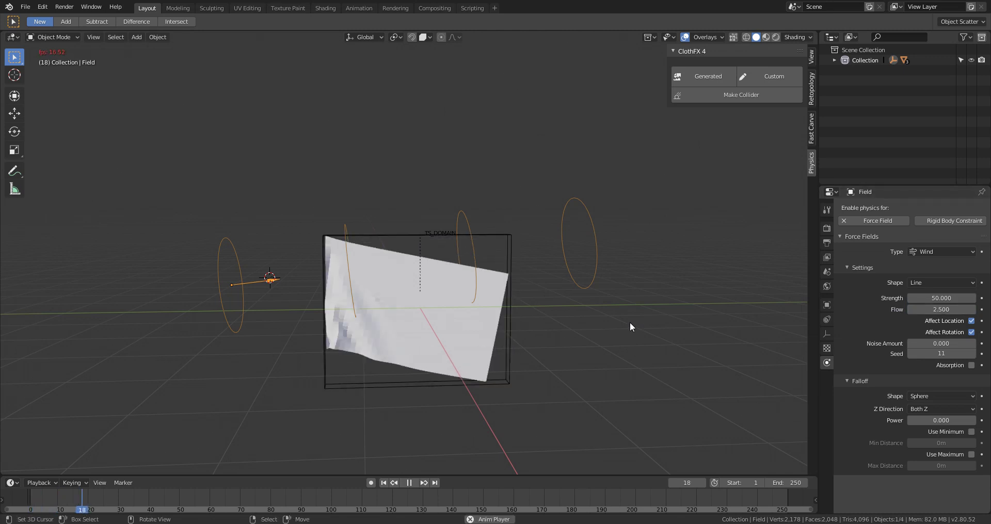
click(924, 284)
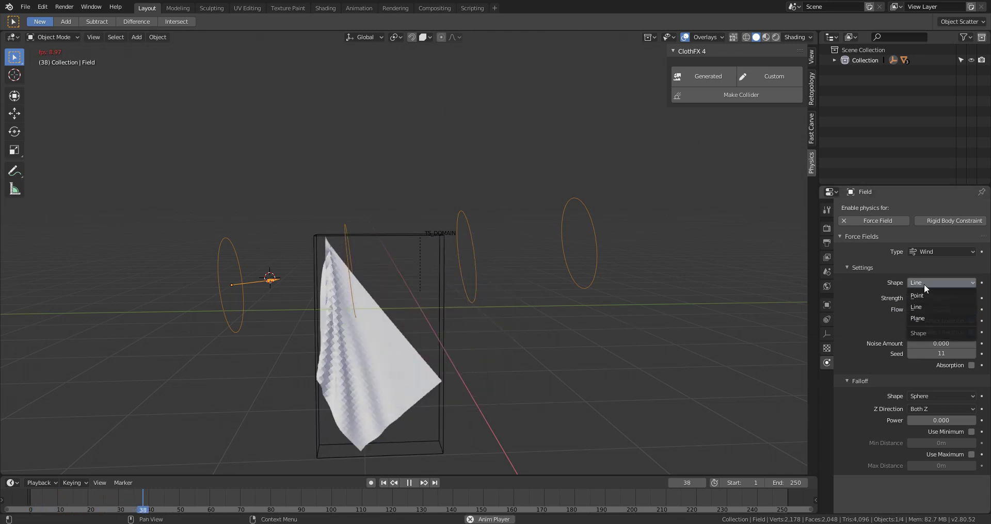
click(920, 294)
click(934, 302)
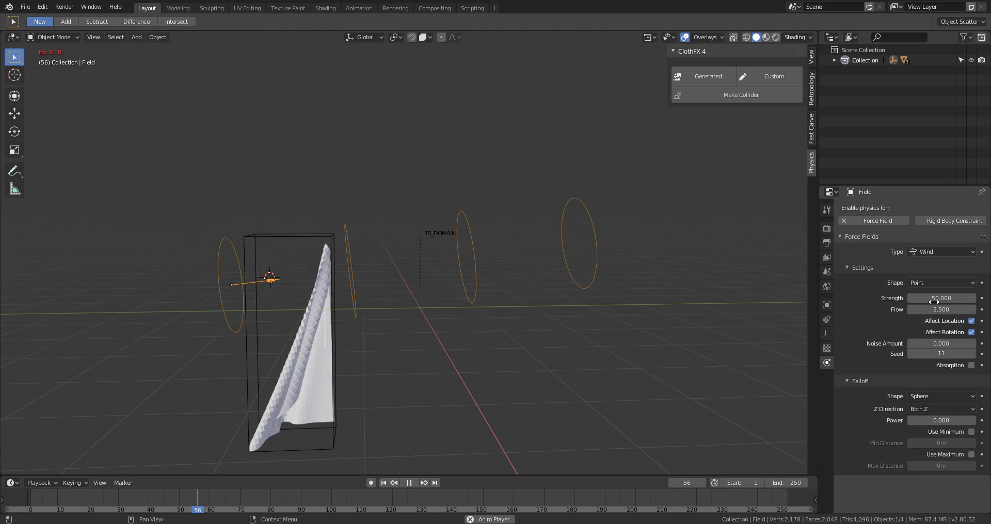
text(500)
key(Return)
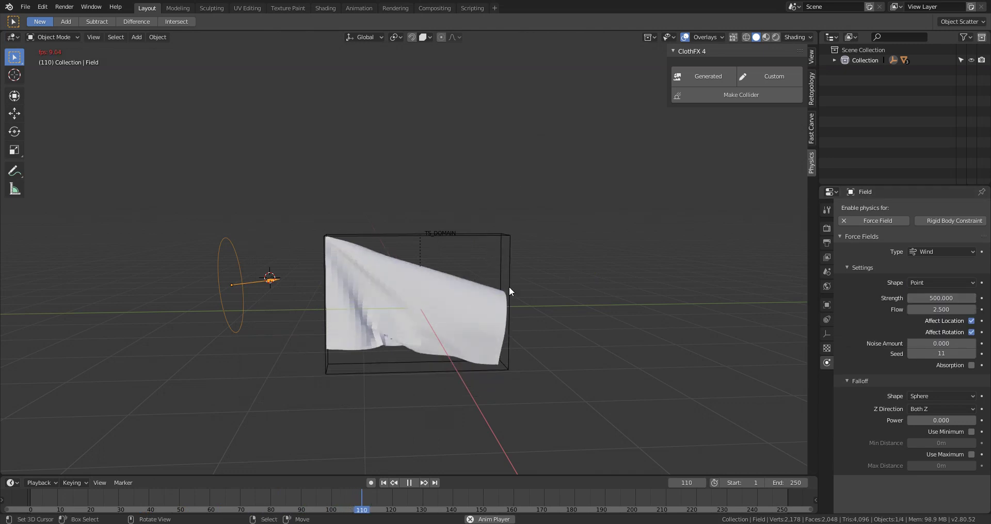
key(Escape)
click(943, 299)
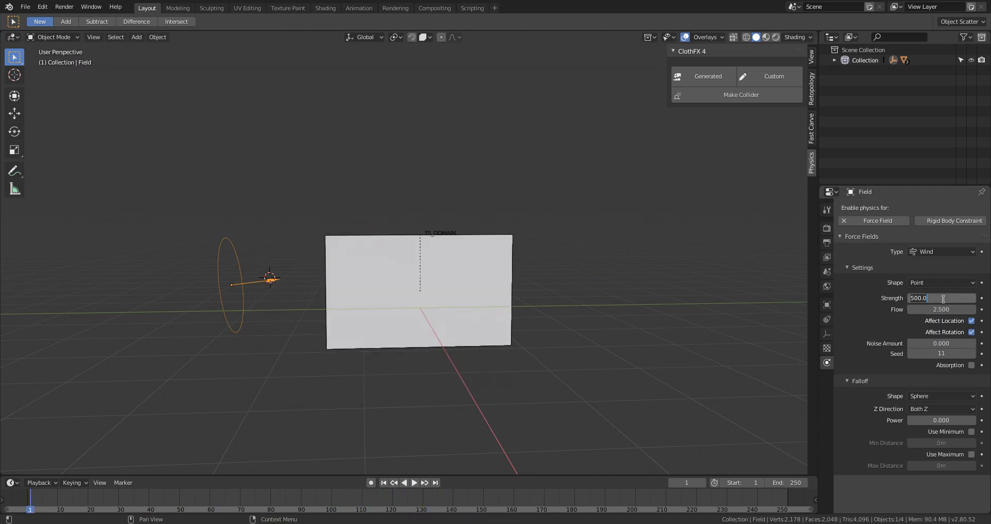
text(2000)
key(Return)
key(space)
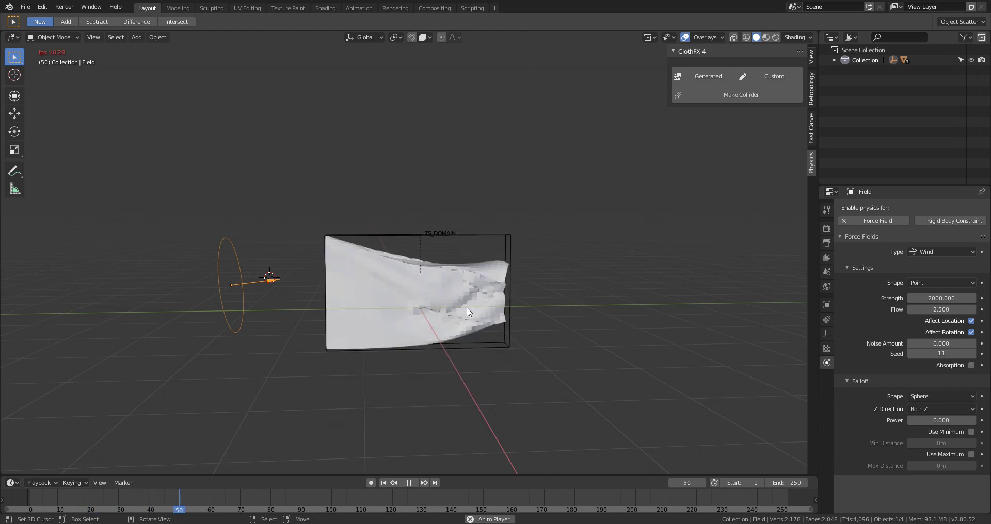
Enable ClothFX friction on the cloth plane (Friction 5.000, Distance 0.015 m)
click(431, 305)
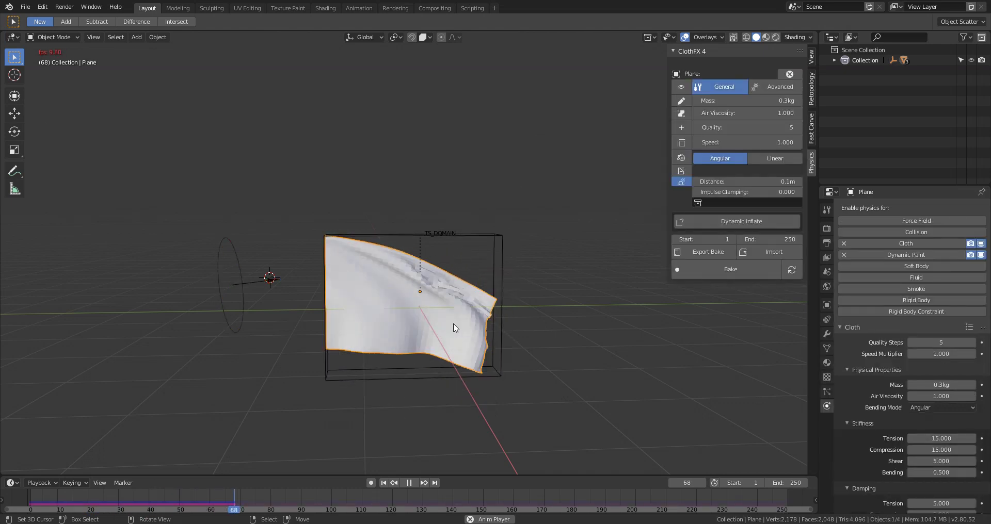
key(Escape)
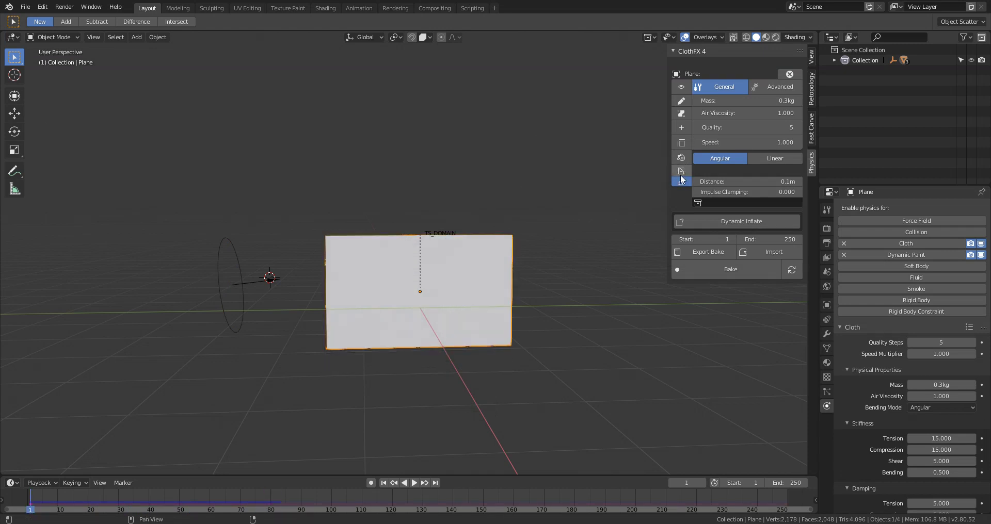
click(681, 172)
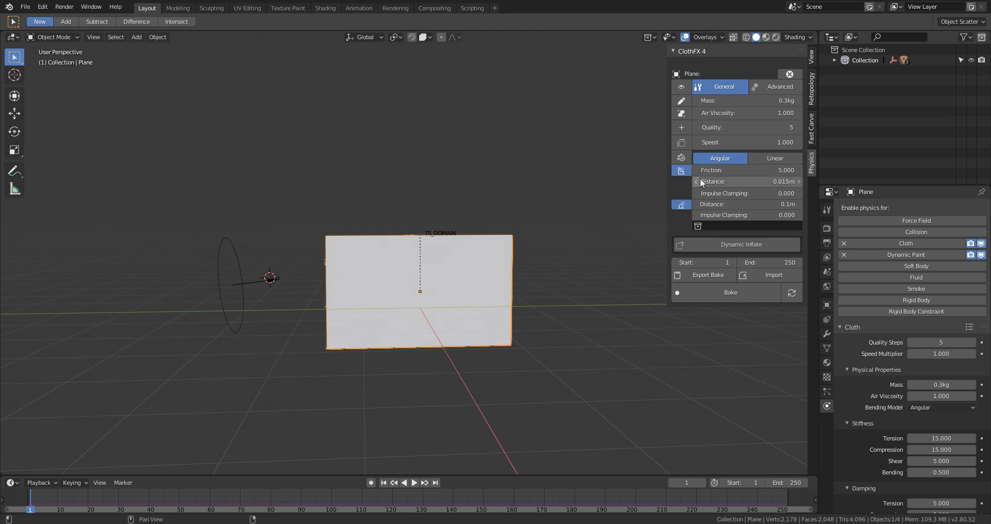
click(681, 171)
click(680, 173)
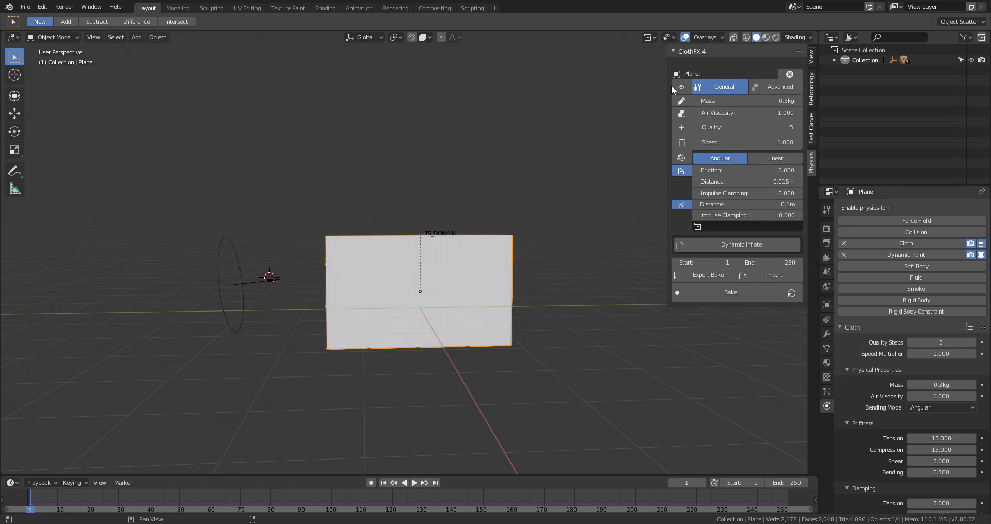
drag(668, 129, 661, 162)
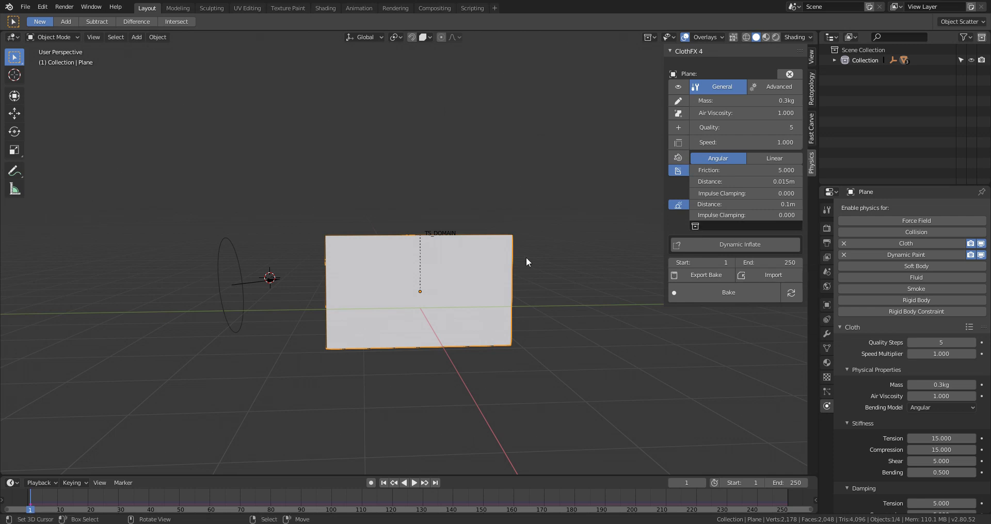
key(space)
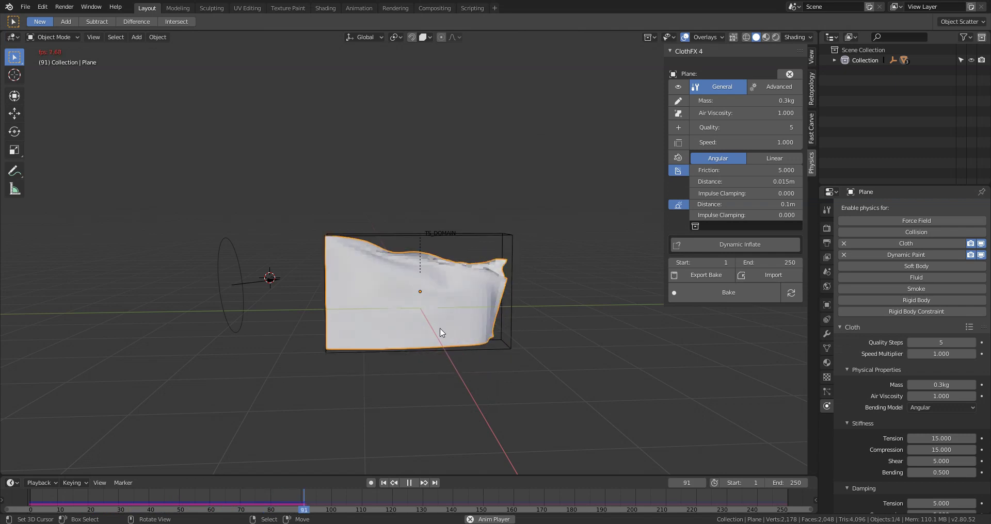
key(Escape)
key(F3)
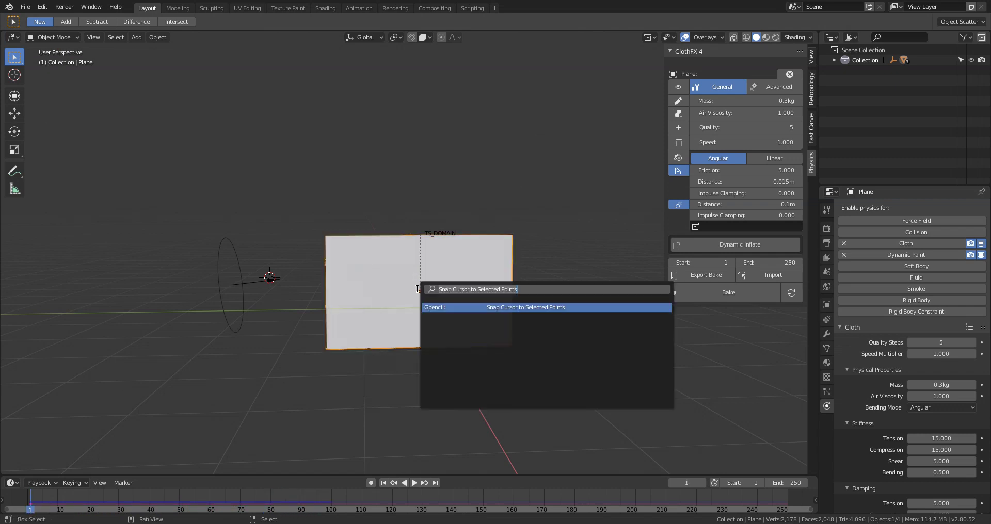
text(smoo)
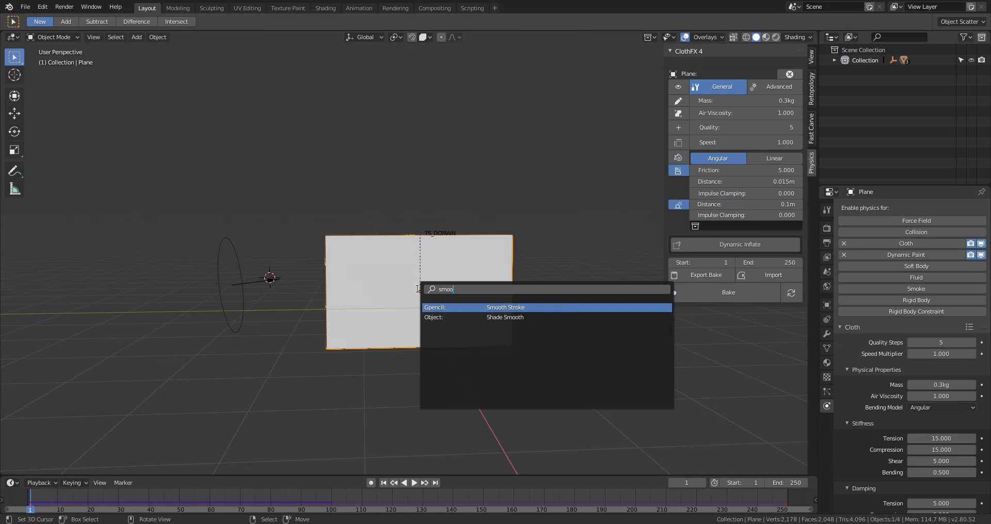
key(Escape)
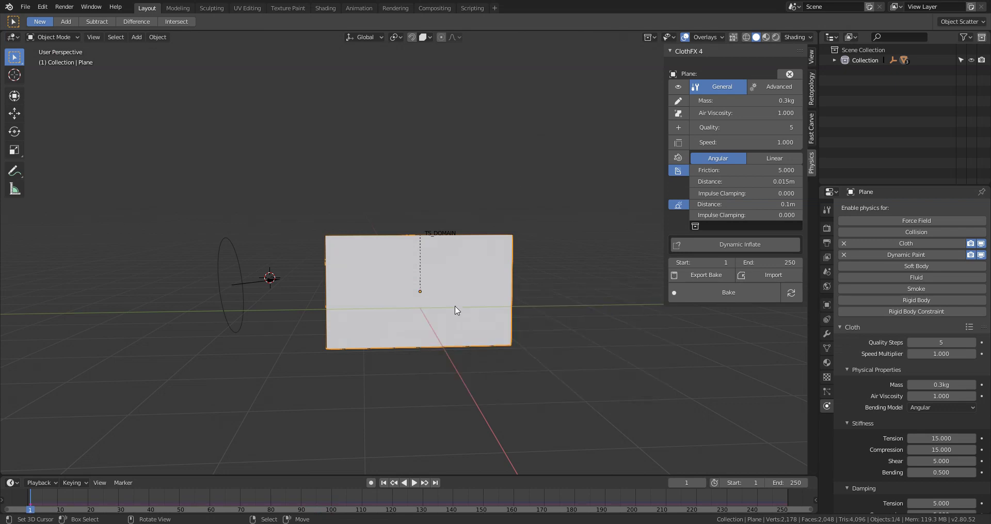
key(space)
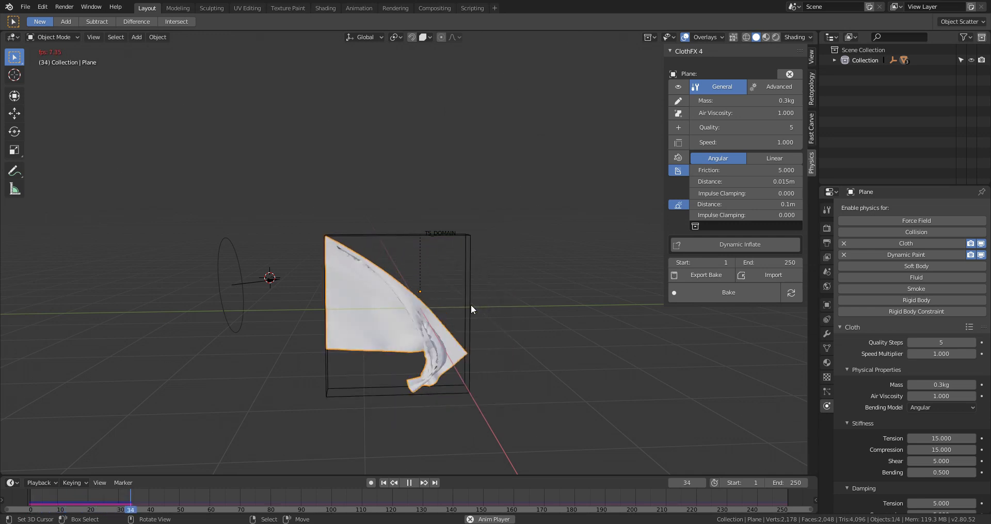
key(Escape)
Zoom in and open the flag's 1,089-vertex grid in Edit Mode from the ClothFX pencil icon
scroll(450, 302, up, 2)
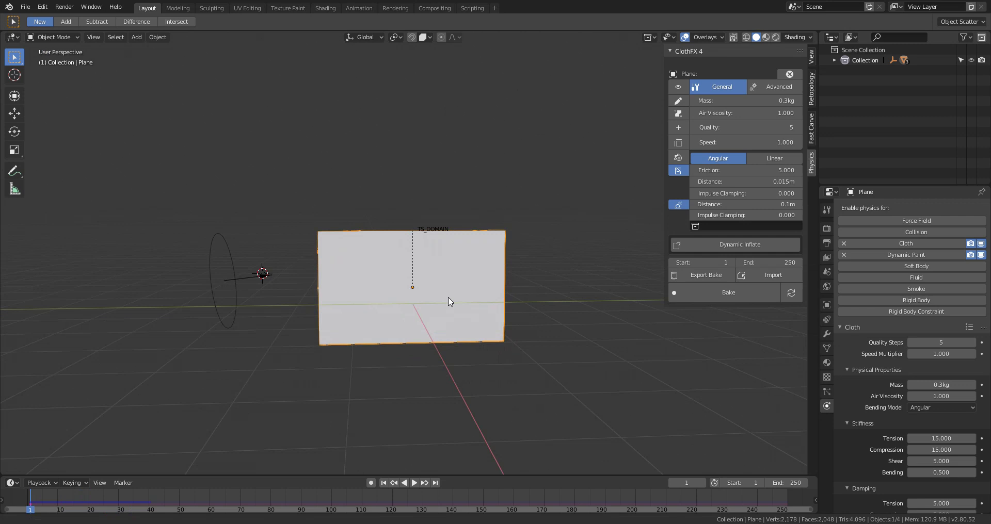
click(680, 101)
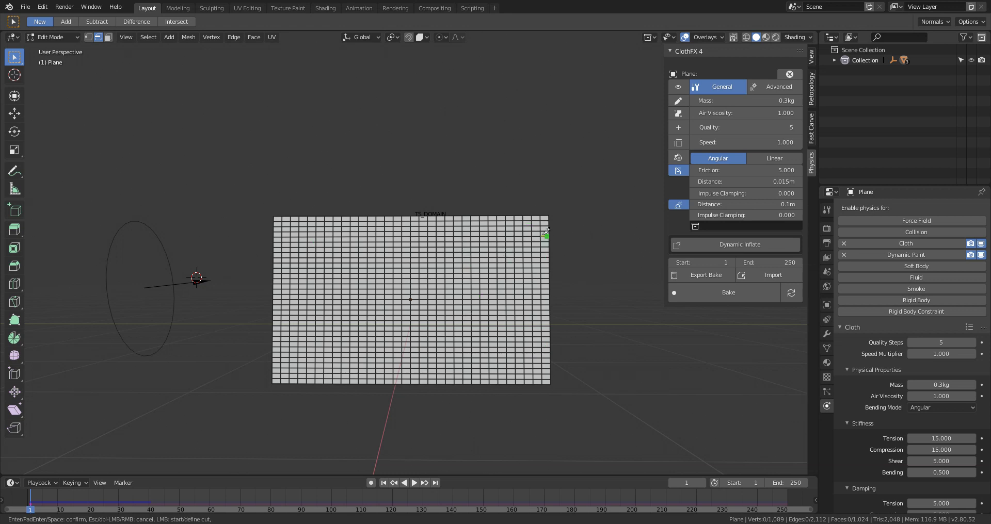
Knife four tear lines in from the mesh's right edge across its upper and lower parts
mouse_move(541, 243)
mouse_down()
mouse_move(432, 233)
mouse_move(395, 249)
mouse_move(403, 263)
mouse_up()
drag(515, 265, 335, 251)
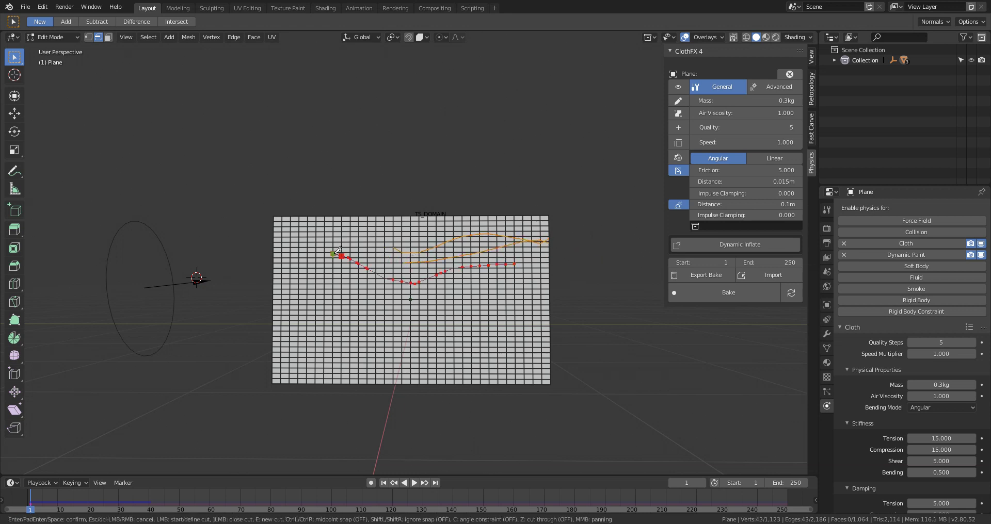
drag(421, 299, 549, 278)
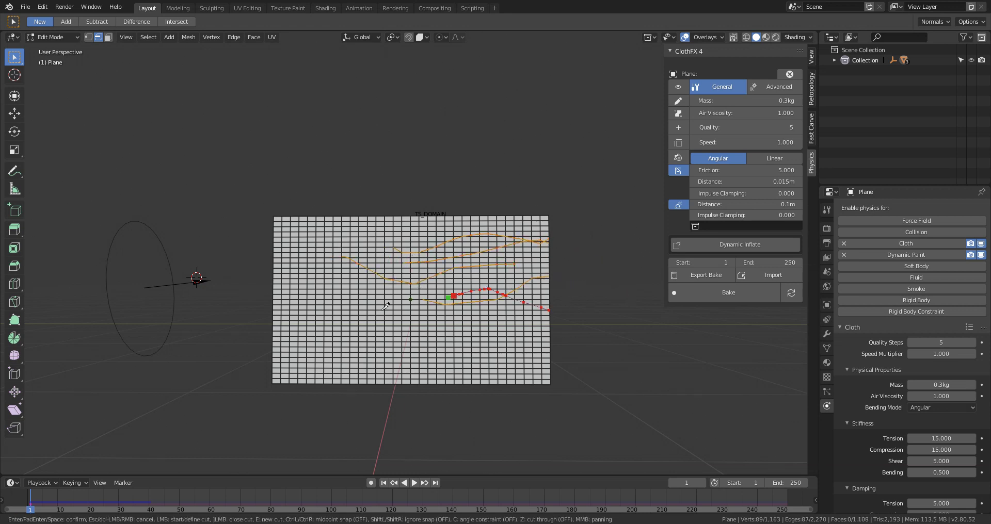
key(Return)
mouse_move(446, 309)
mouse_down()
mouse_move(553, 295)
mouse_move(550, 304)
mouse_up()
key(Return)
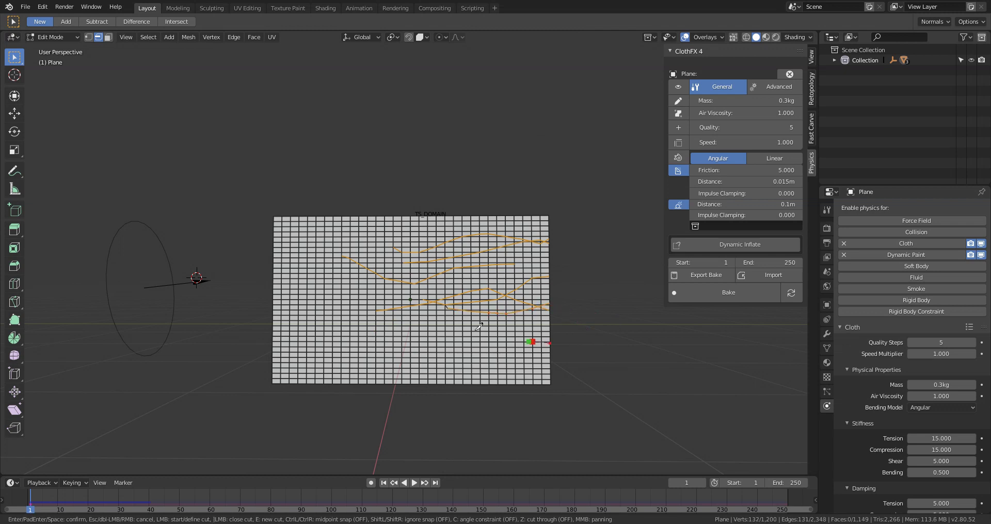
mouse_move(431, 344)
mouse_down()
mouse_move(474, 350)
mouse_move(653, 346)
mouse_up()
key(Return)
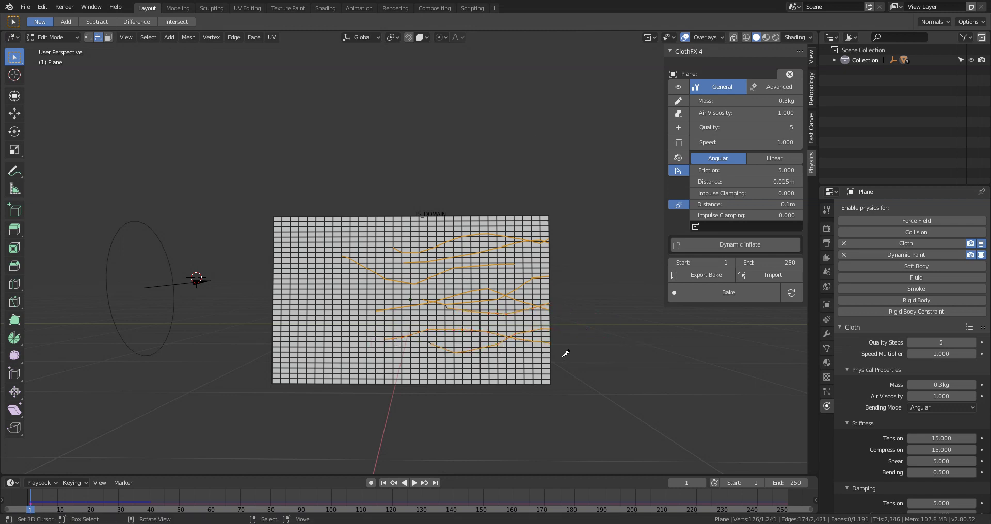
Cut further tear lines across the lower, lower-middle and upper mesh, committing each
mouse_move(537, 363)
mouse_down()
mouse_move(491, 349)
mouse_move(372, 371)
mouse_up()
key(Return)
drag(386, 340, 521, 296)
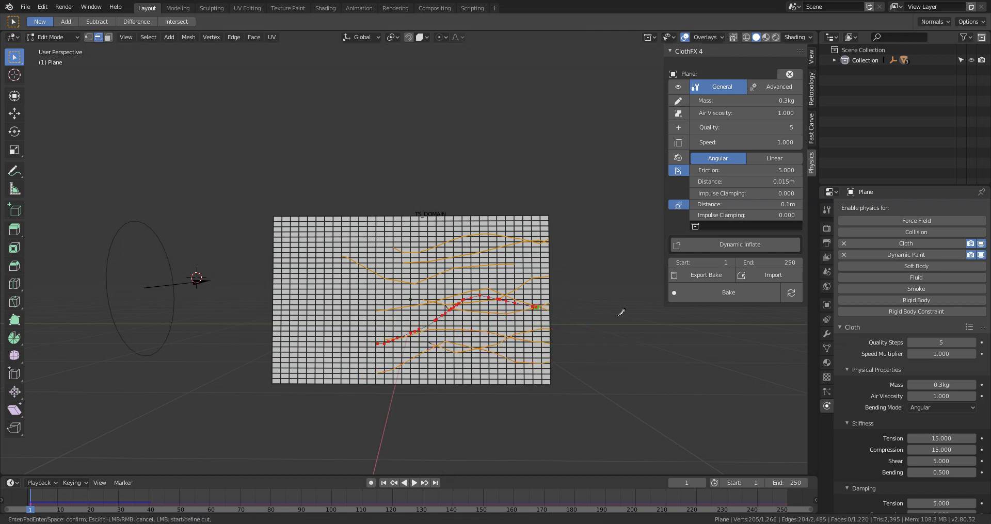
key(Return)
drag(571, 250, 376, 313)
key(Return)
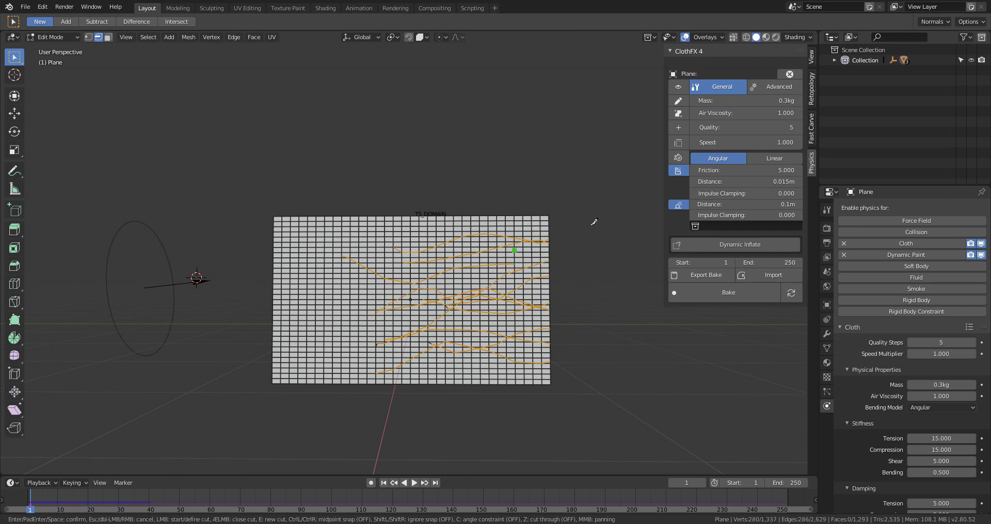
mouse_move(593, 221)
mouse_down()
mouse_move(483, 237)
mouse_move(395, 230)
mouse_up()
key(Return)
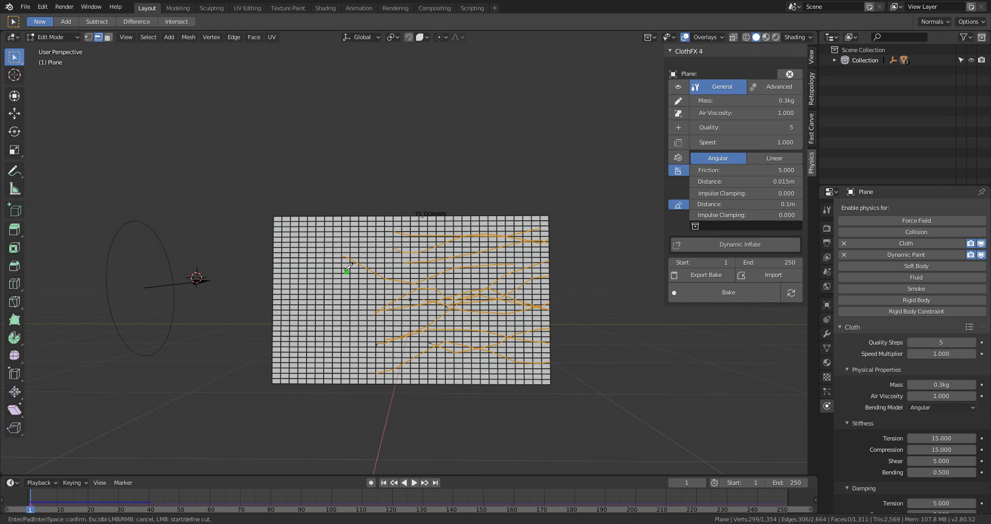
Cut zigzag tears across the upper-left, middle, lower-left and upper areas, re-arming the knife with K
mouse_move(350, 264)
mouse_down()
mouse_move(424, 260)
mouse_move(437, 271)
mouse_move(463, 246)
mouse_move(498, 246)
mouse_move(509, 232)
mouse_move(551, 256)
mouse_up()
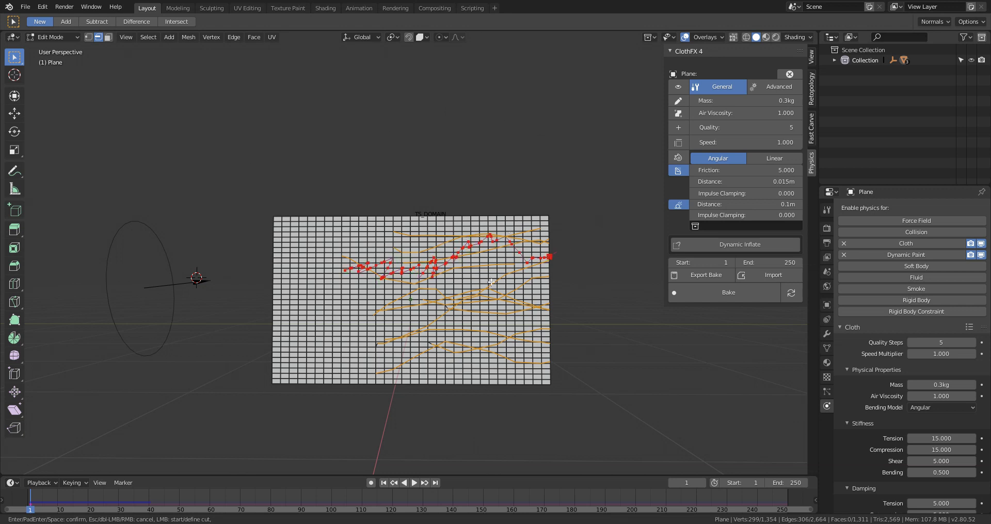
key(Return)
key(k)
mouse_move(390, 305)
mouse_down()
mouse_move(436, 301)
mouse_move(480, 313)
mouse_move(489, 287)
mouse_move(532, 305)
mouse_up()
key(Return)
key(k)
mouse_move(400, 350)
mouse_down()
mouse_move(497, 344)
mouse_move(534, 320)
mouse_move(553, 328)
mouse_up()
key(Return)
key(k)
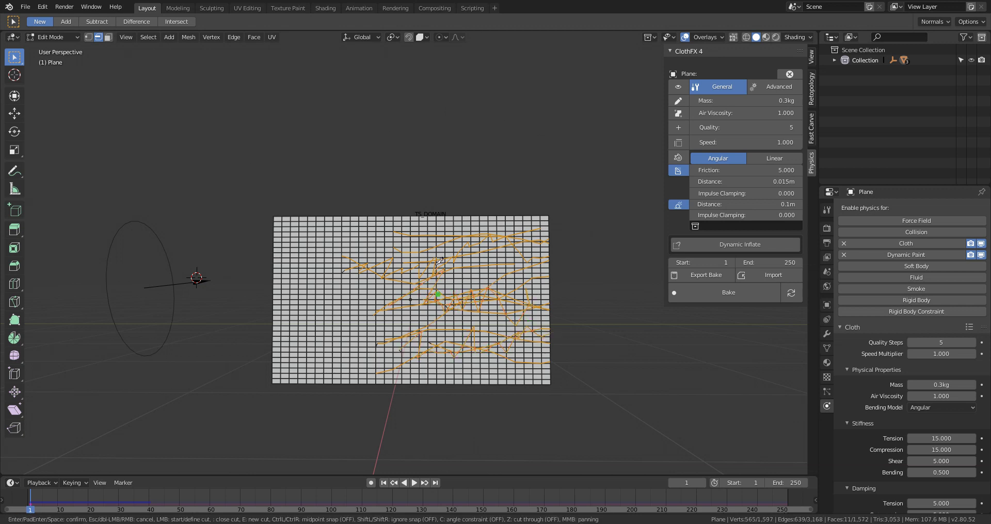
mouse_move(410, 252)
mouse_down()
mouse_move(463, 237)
mouse_move(486, 254)
mouse_move(512, 243)
mouse_move(558, 266)
mouse_up()
key(Return)
key(k)
Cut tear lines across the mesh's bottom and near its left side
mouse_move(353, 363)
mouse_down()
mouse_move(421, 360)
mouse_move(510, 380)
mouse_move(578, 370)
mouse_up()
key(Return)
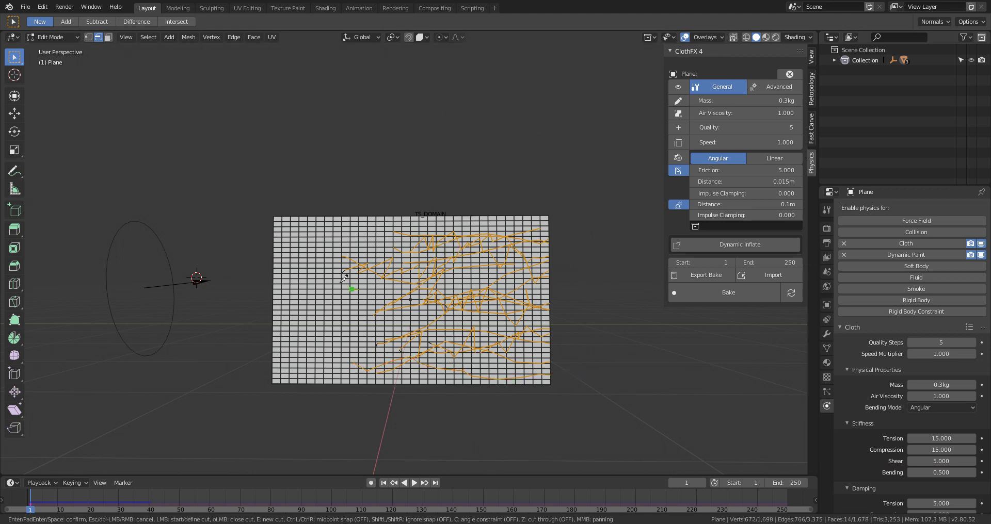
key(k)
mouse_move(333, 269)
mouse_down()
mouse_move(328, 283)
mouse_move(362, 309)
mouse_move(413, 297)
mouse_move(420, 277)
mouse_move(497, 274)
mouse_up()
key(Return)
key(k)
key(Return)
key(k)
Cut tear lines across the middle and along the top edge of the mesh
drag(339, 328, 490, 311)
key(Return)
key(k)
mouse_move(353, 232)
mouse_down()
mouse_move(407, 221)
mouse_move(549, 226)
mouse_up()
key(Return)
key(k)
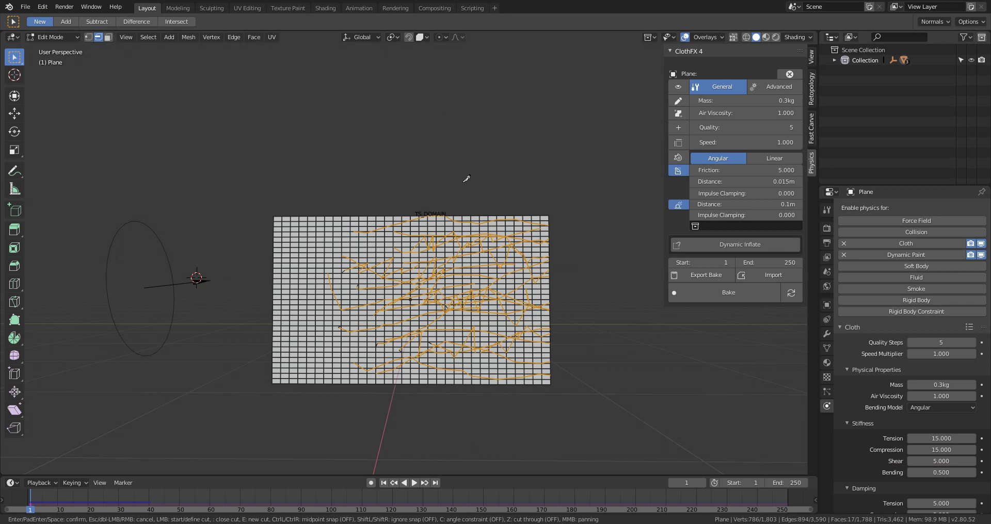
Stop cutting, return to Object Mode and play the cloth simulation
key(Escape)
key(Tab)
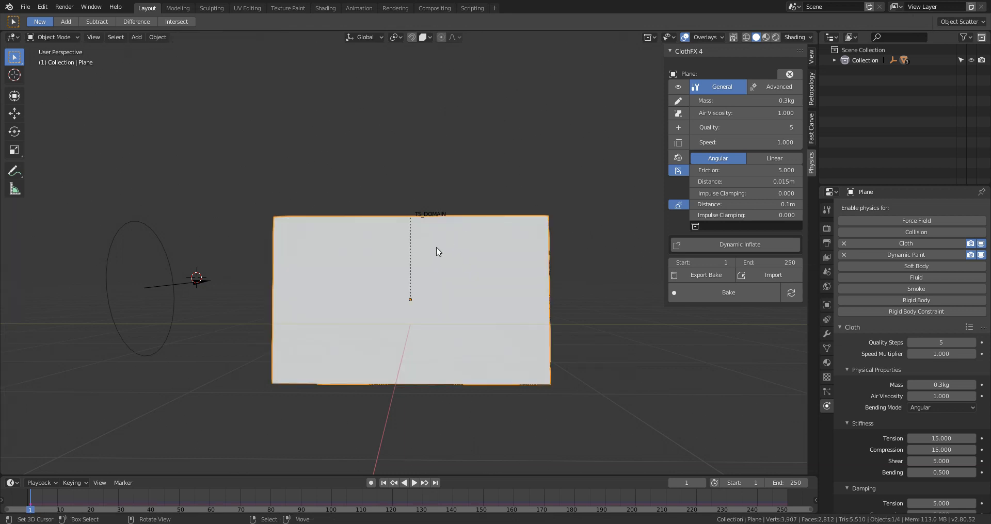
key(space)
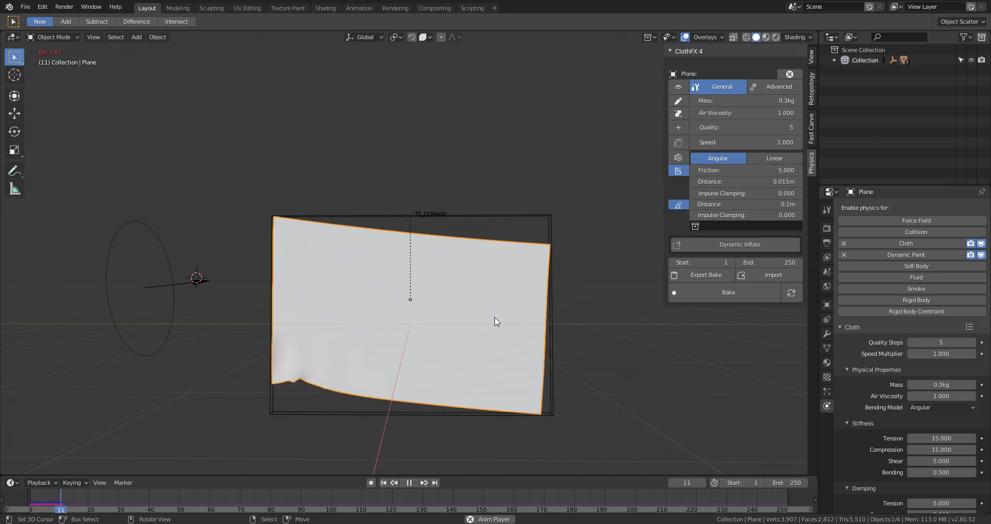
Rewind, add a ClothFX Sphere collider, and move it along Y over the plane
key(Escape)
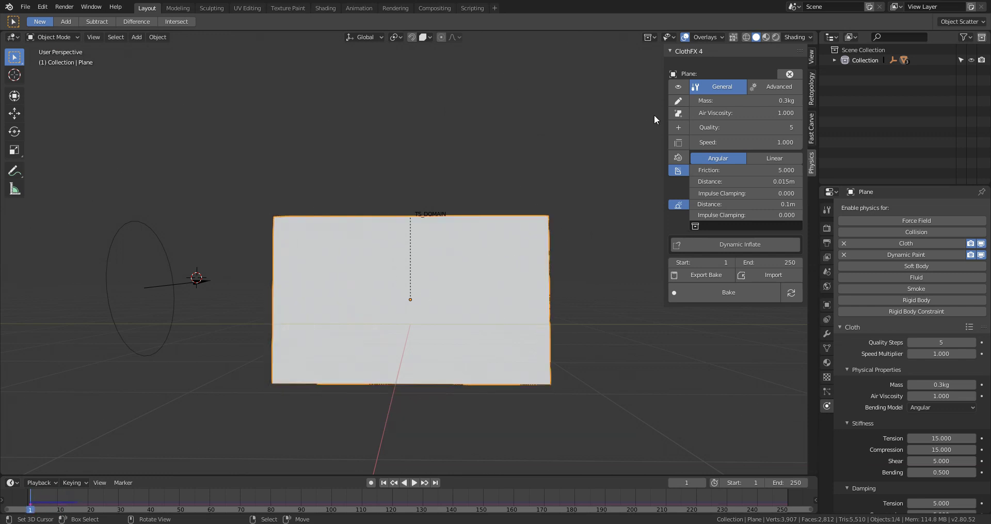
click(674, 129)
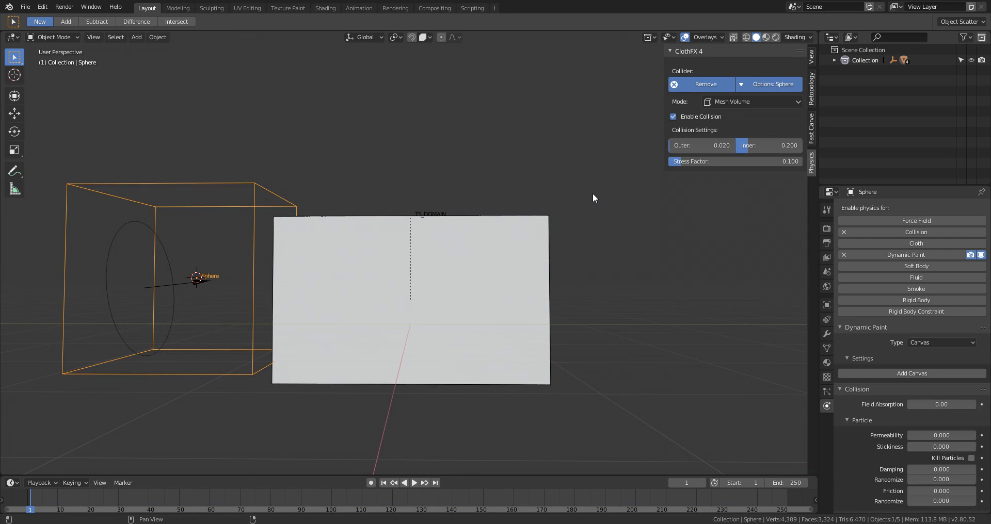
middle_drag(592, 193, 349, 338)
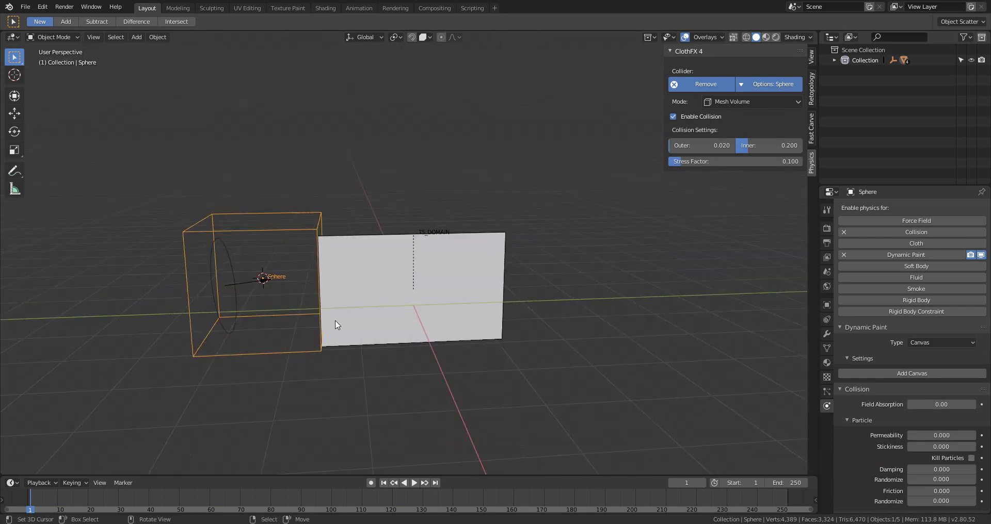
key(g)
key(y)
click(540, 299)
Scale the collider down inside the flag's right half and play the tearing simulation
scroll(497, 354, up, 4)
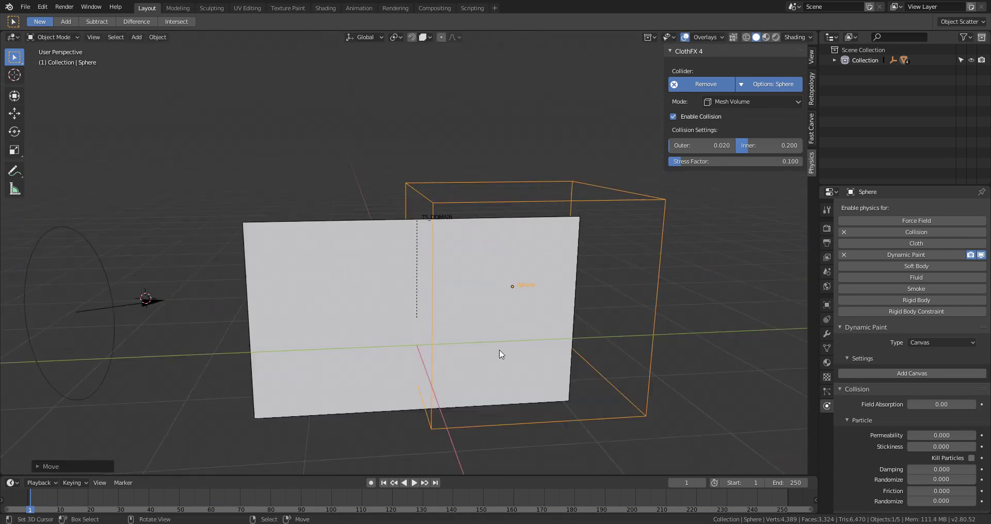
middle_drag(498, 354, 458, 307)
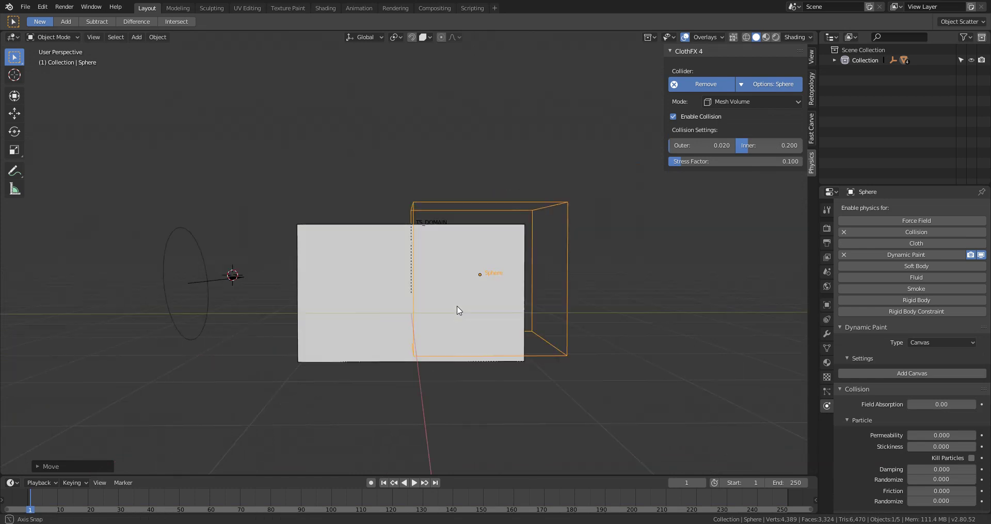
key(s)
click(540, 318)
middle_drag(536, 314, 513, 326)
key(space)
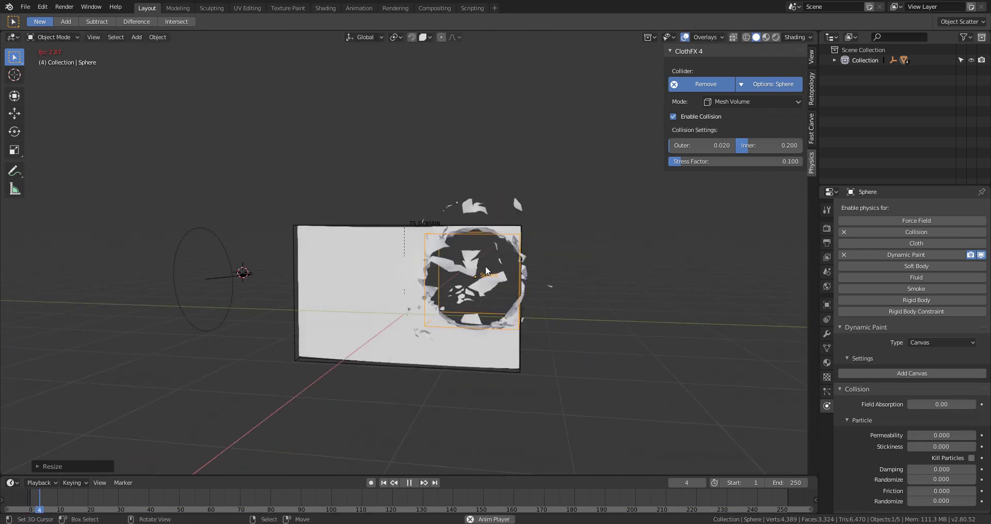
key(Escape)
Switch the collider to Proximity mode with Smooth falloff and turn its collision off
click(720, 104)
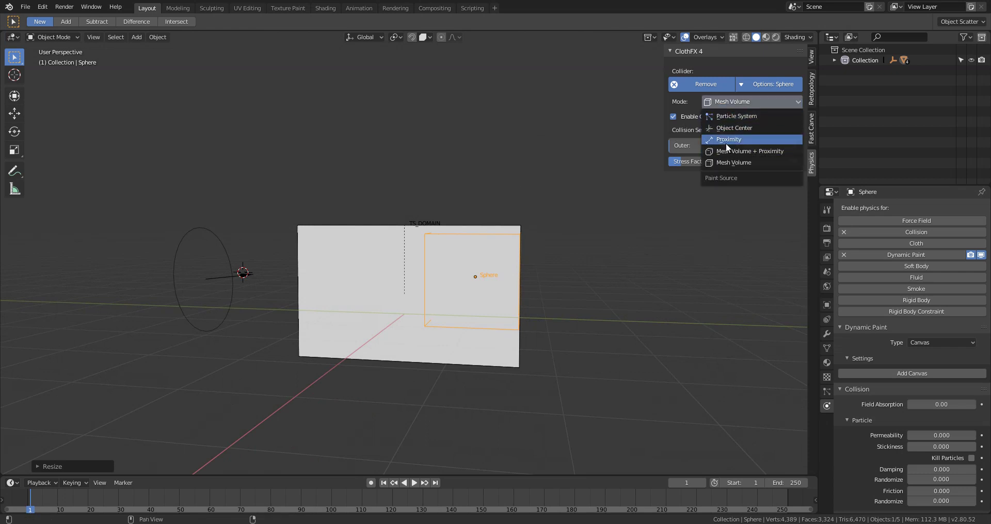
click(727, 147)
click(728, 133)
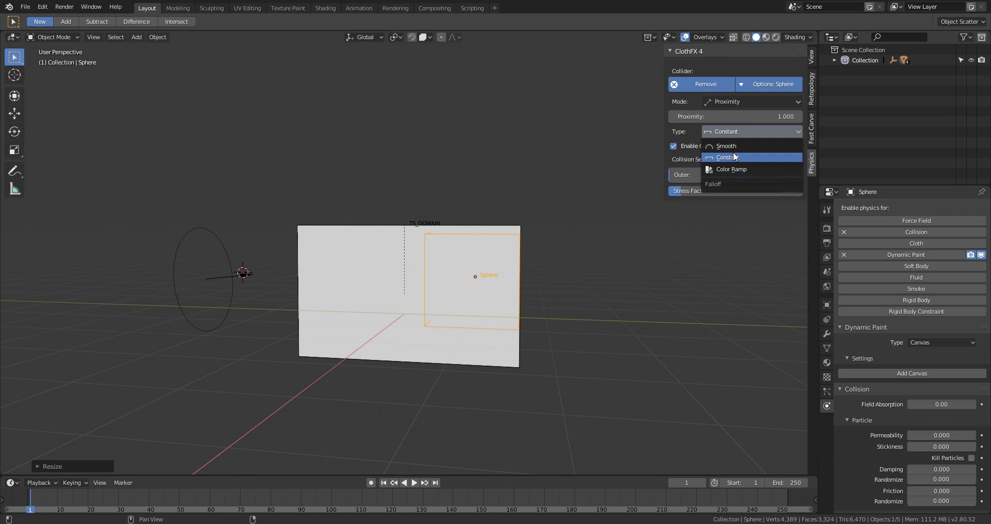
click(734, 146)
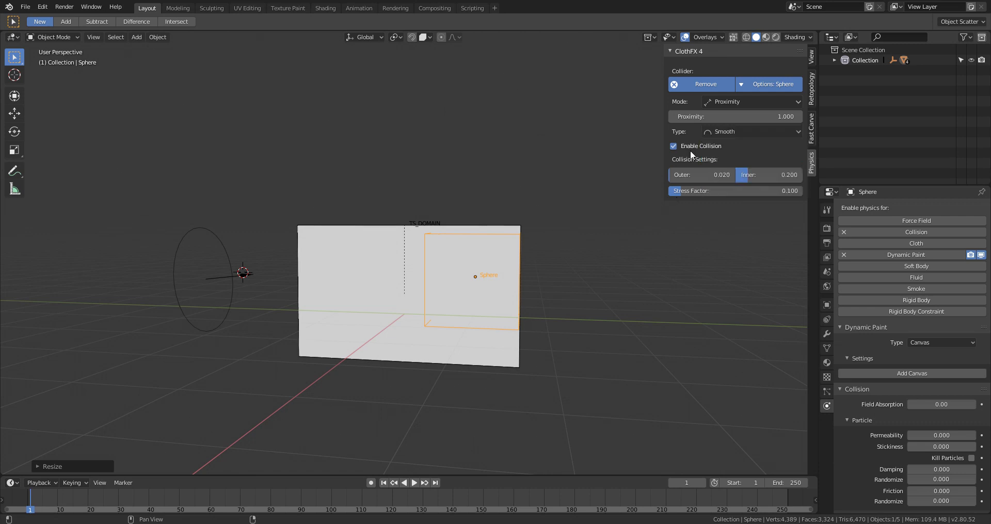
click(674, 147)
Move the collider to the left of the flag and play the billowing cloth
middle_drag(661, 236, 542, 279)
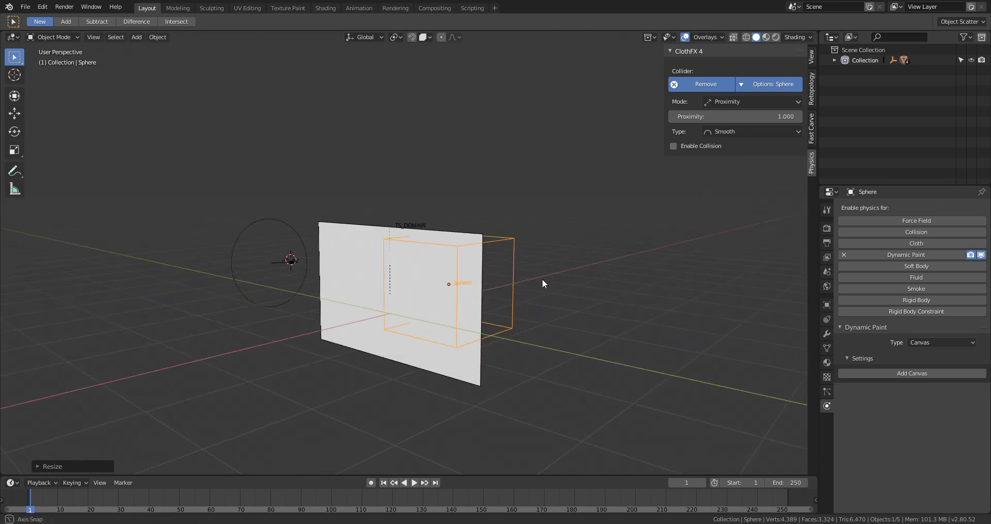
key(g)
click(274, 297)
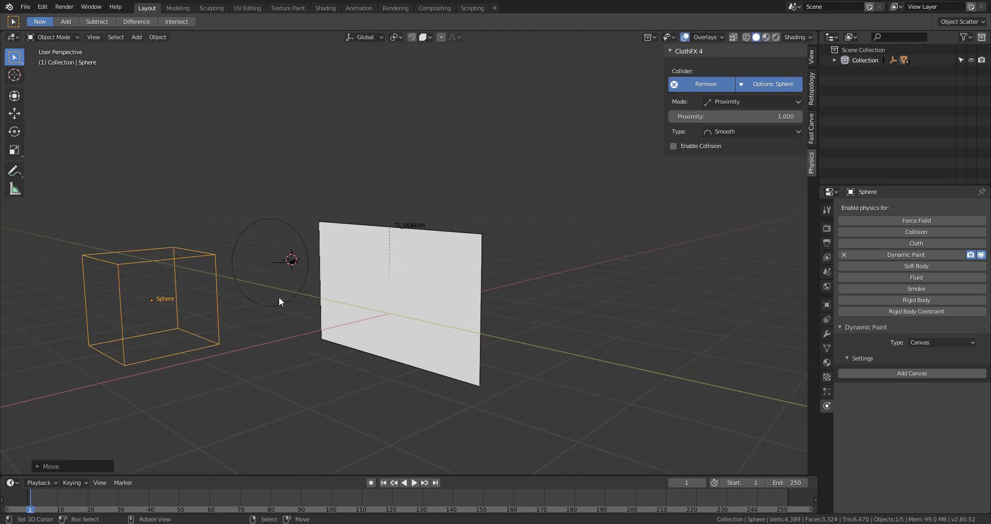
middle_drag(279, 299, 443, 284)
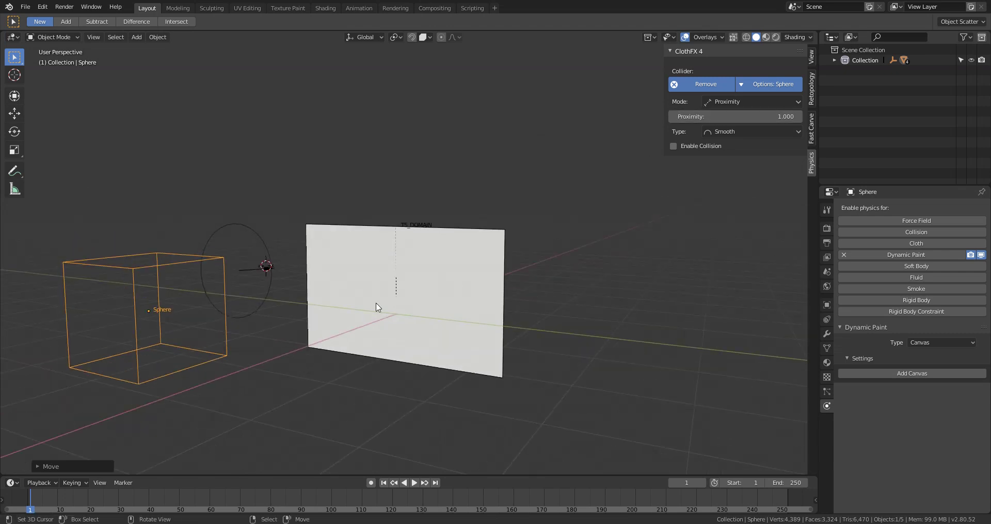
key(g)
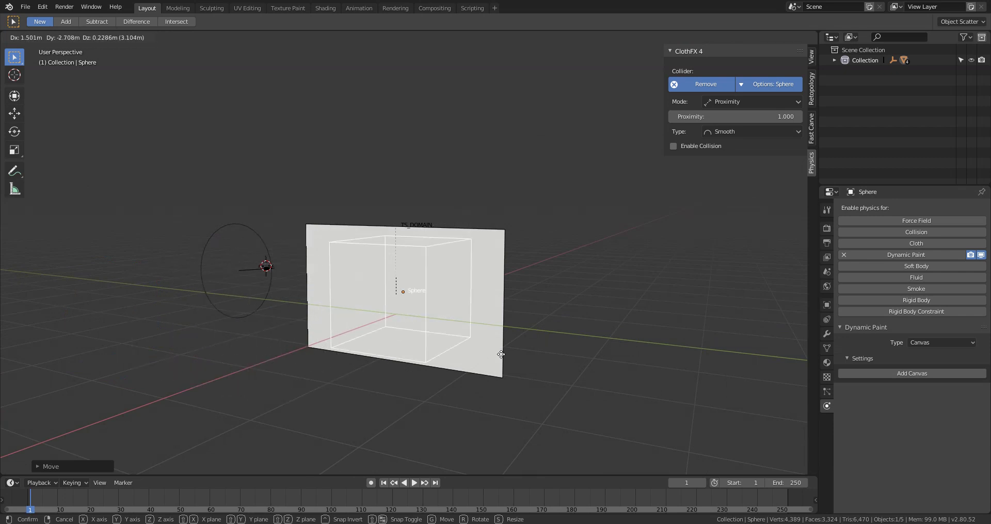
click(247, 374)
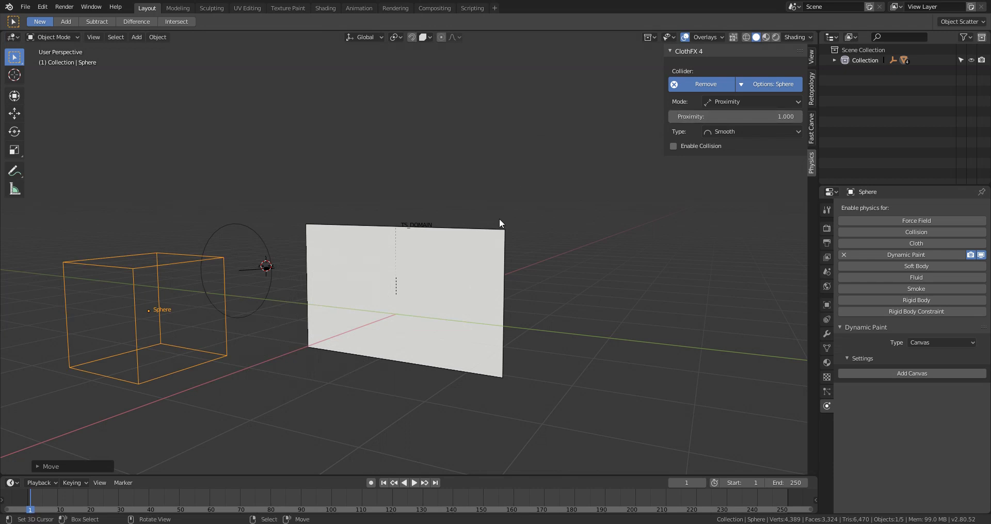
shift+middle_drag(413, 244, 408, 285)
key(space)
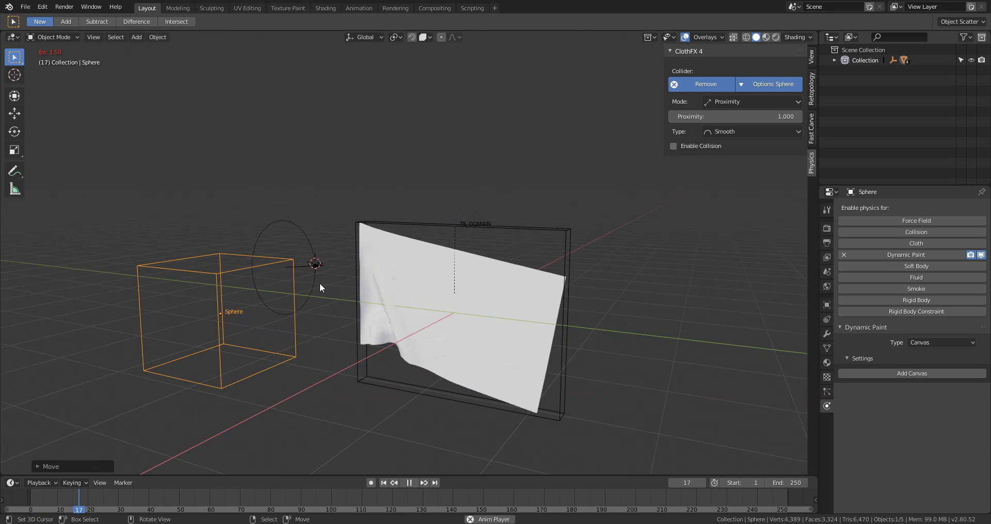
Set the wind force field strength to 5000, replay the simulation, and select the cube collider
key(Escape)
click(313, 268)
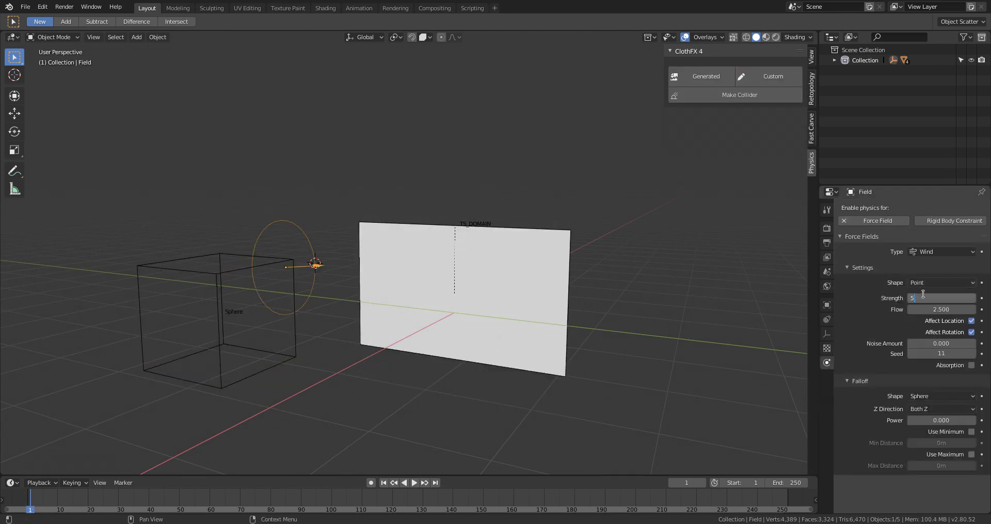
key(Return)
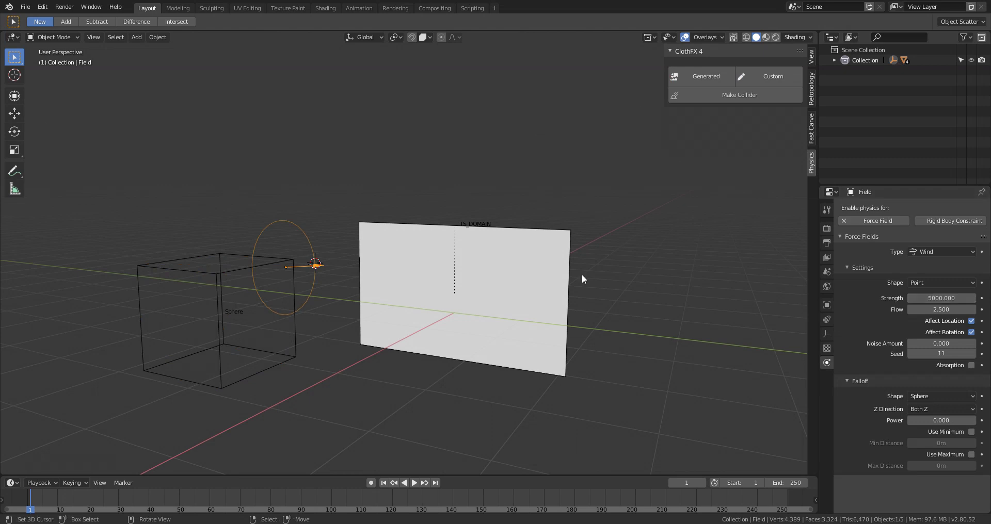
key(space)
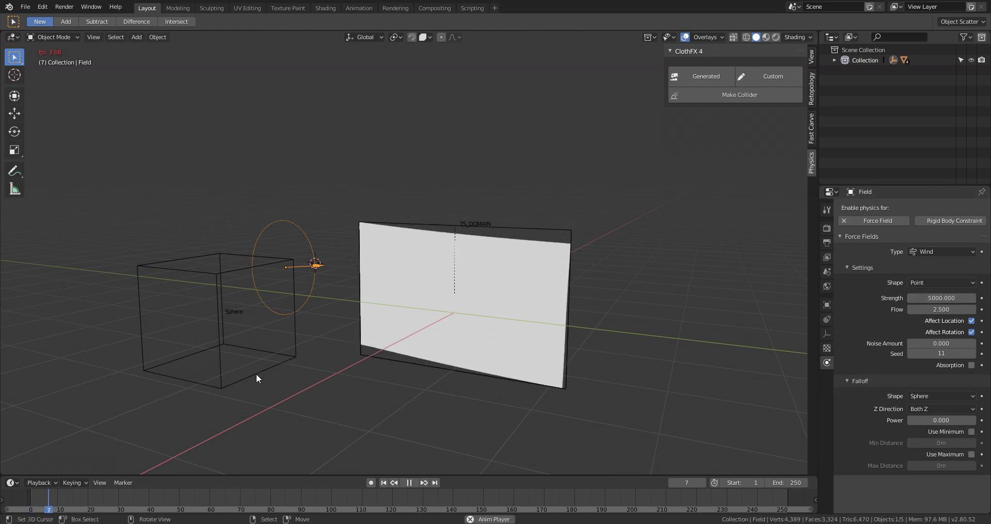
click(256, 374)
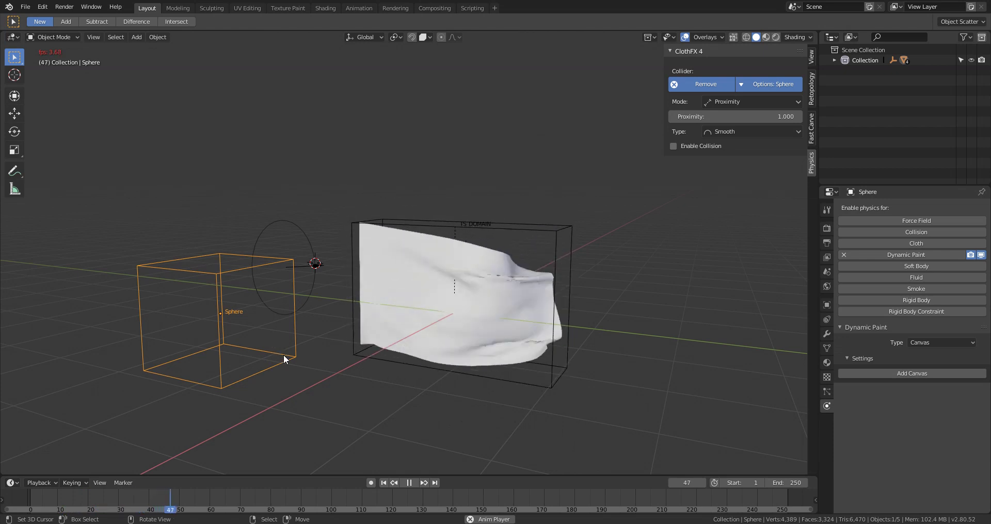
Sweep the Sphere cube through the playing cloth to its right side, then rewind to frame 1
key(g)
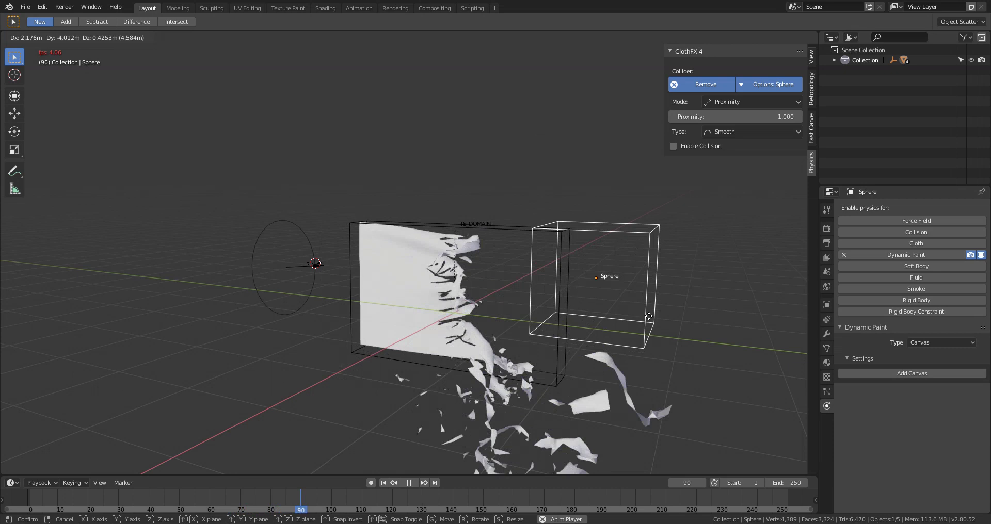
click(729, 328)
key(Escape)
middle_drag(538, 350, 525, 365)
scroll(600, 335, down, 1)
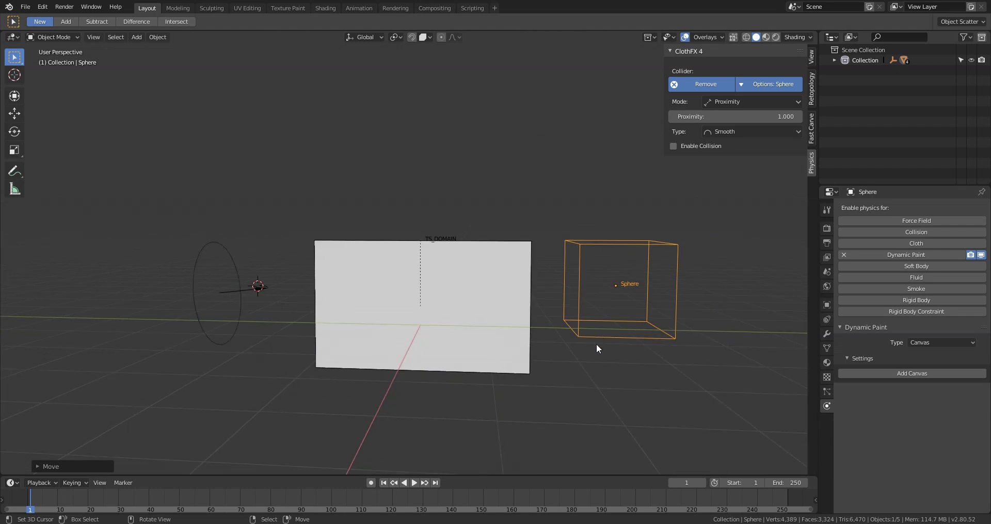
Nudge the cube beside the flag and keyframe its LocRotScale at frame 1
key(g)
click(609, 339)
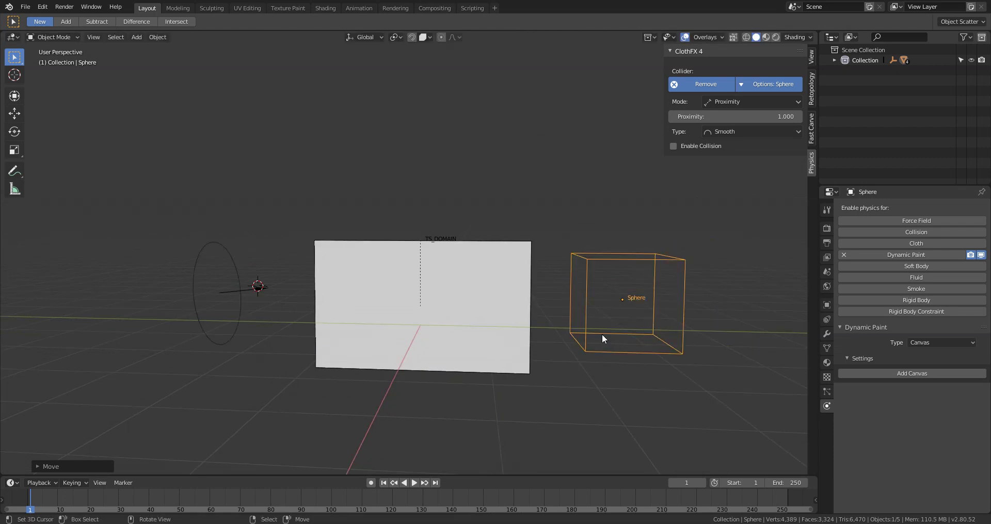
key(i)
click(591, 321)
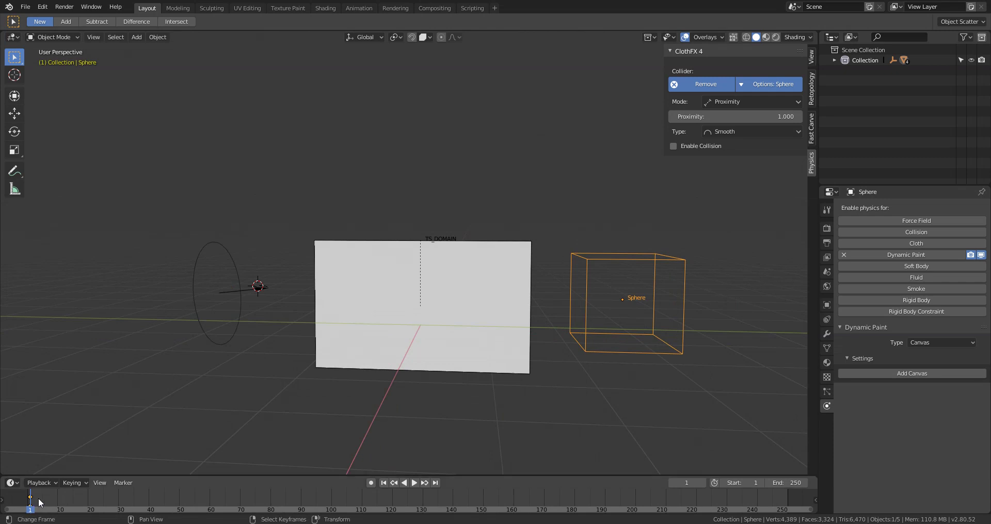
Play to around frame 37 and keyframe the cube's transform there
key(space)
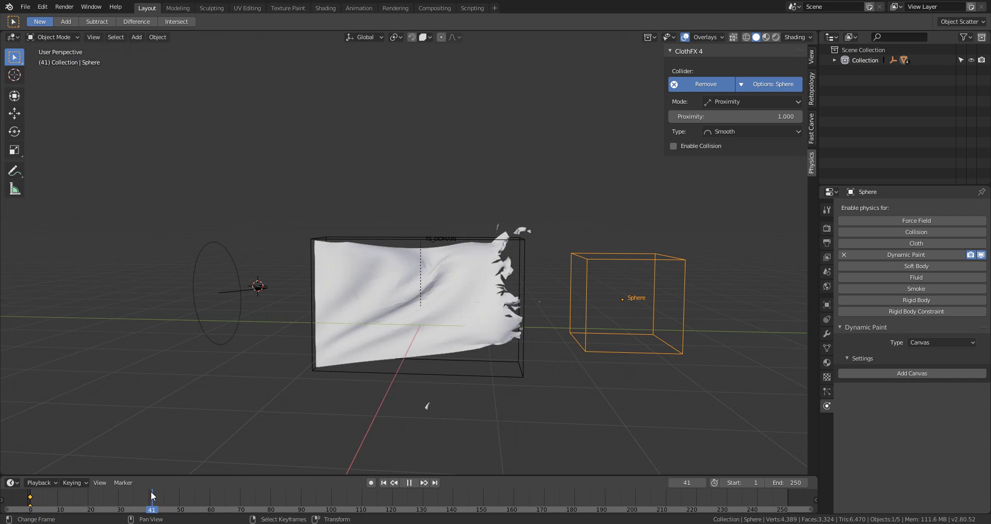
key(space)
key(space)
mouse_move(145, 502)
mouse_down()
mouse_move(119, 502)
mouse_move(142, 503)
mouse_up()
key(space)
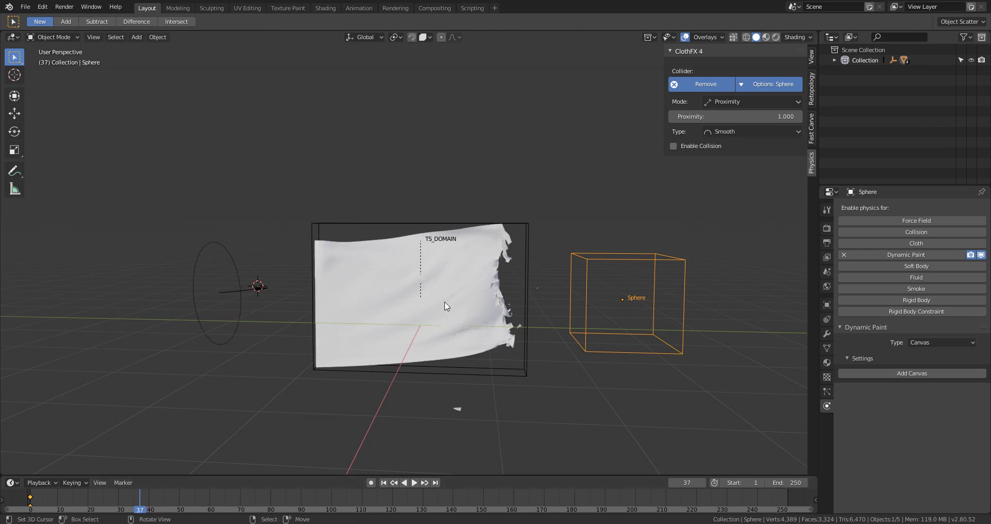
key(i)
click(519, 270)
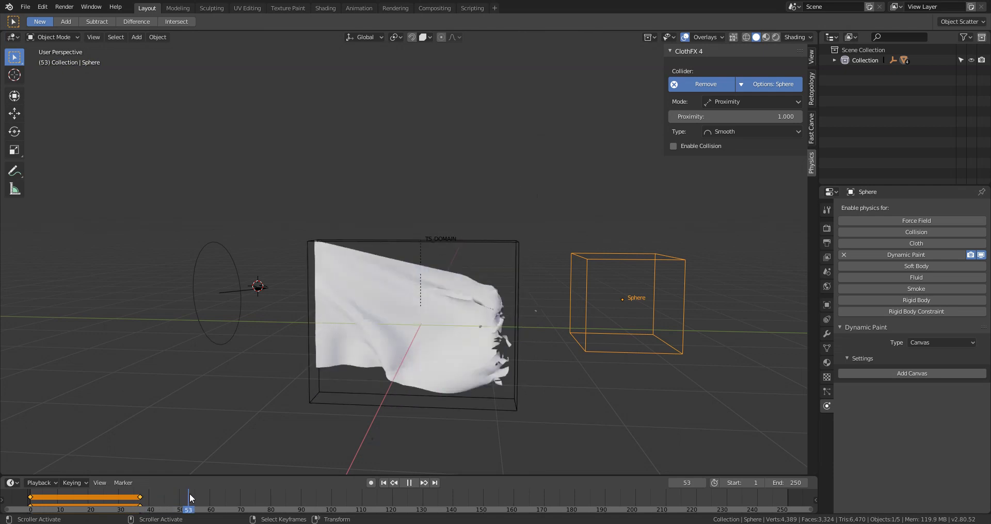
At frame 53, move the cube along Y into the cloth, keyframe it, and replay from the start
key(space)
key(g)
key(y)
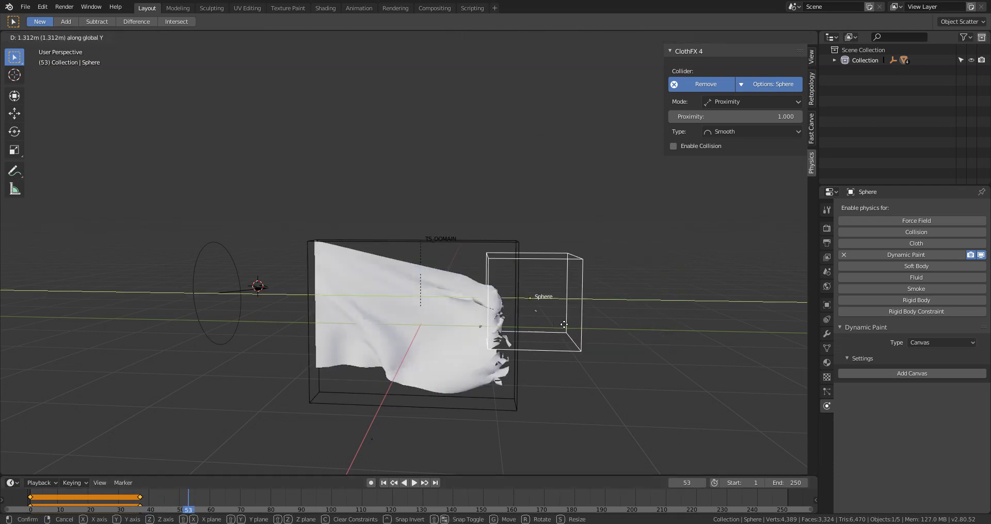
click(505, 269)
key(i)
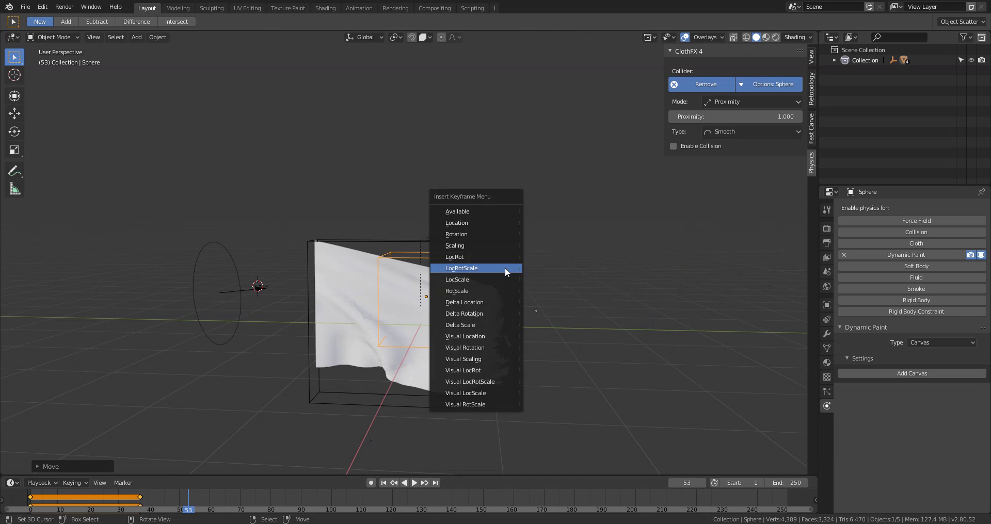
click(506, 267)
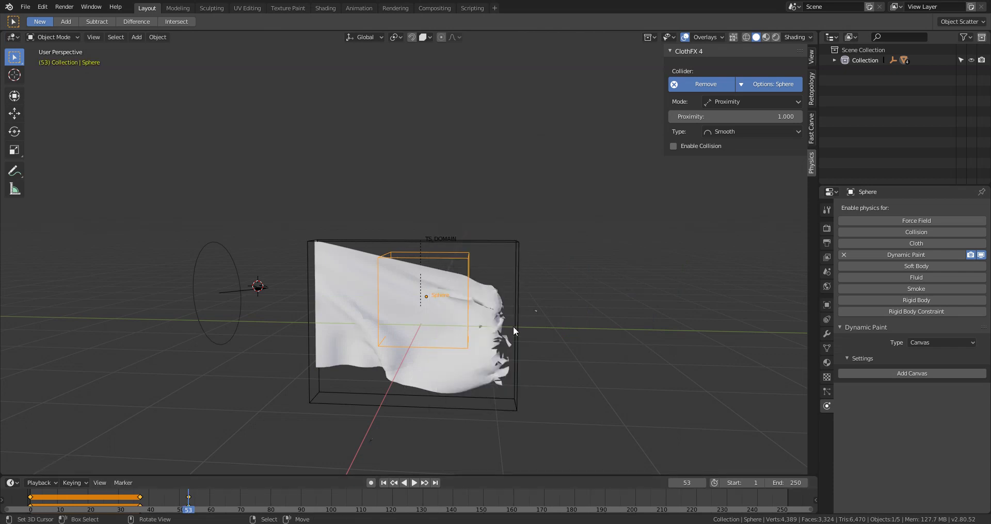
key(shift+Left)
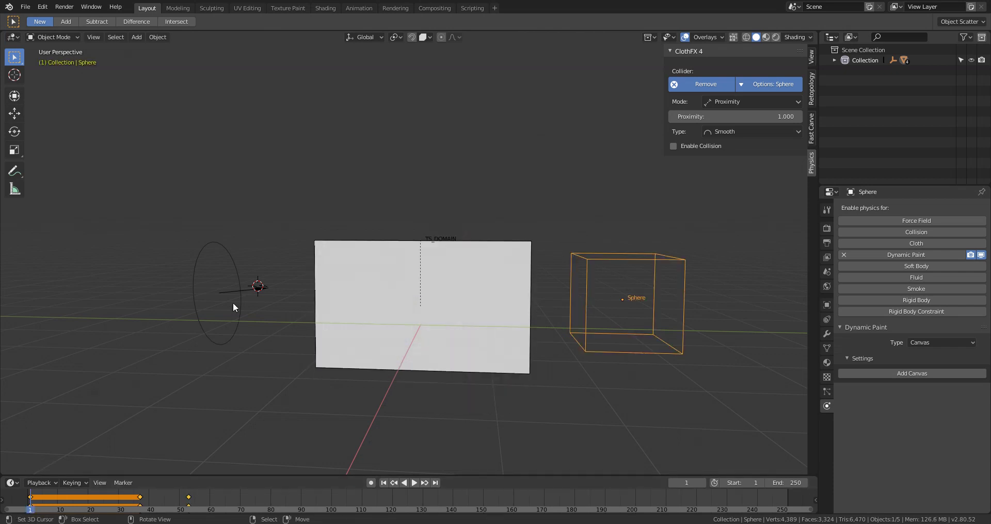
key(space)
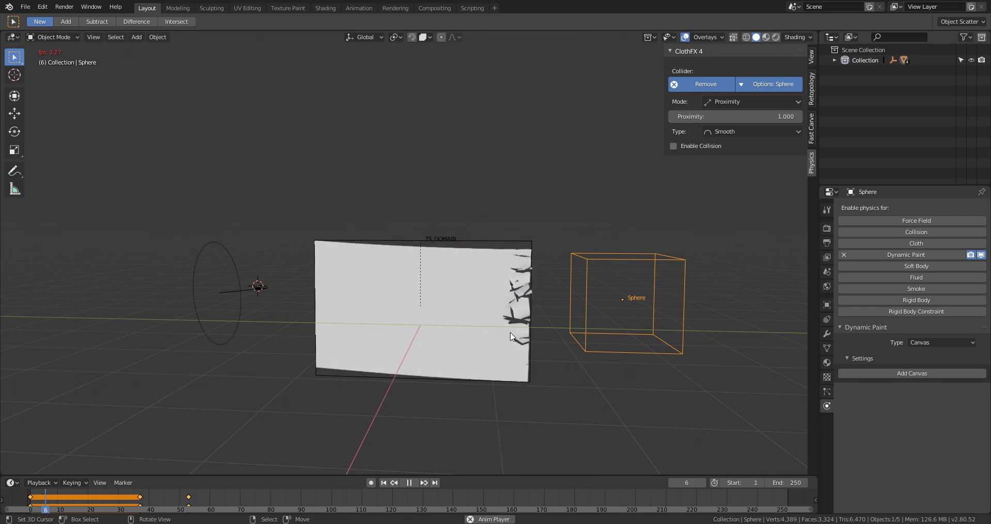
key(Escape)
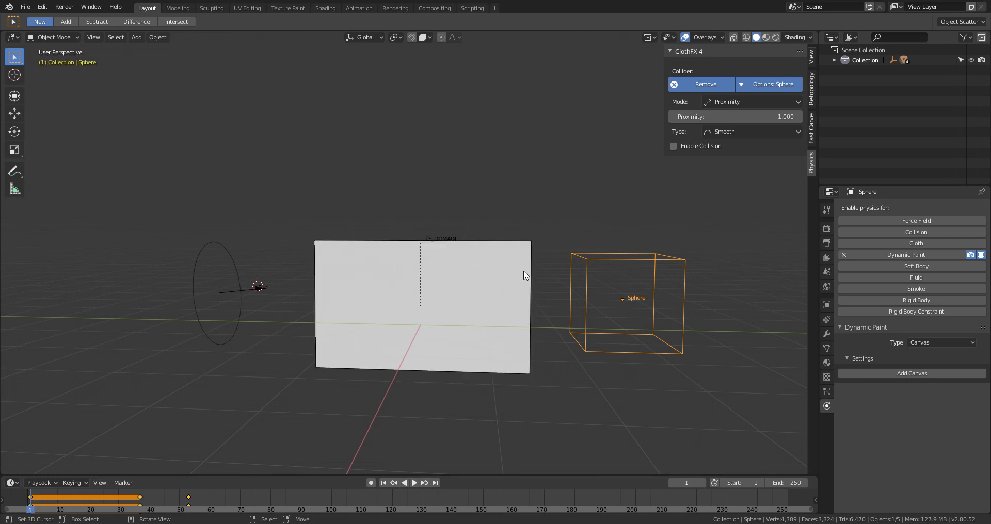
Set the collider's Proximity to 0.6 and play the simulation to frame 107
click(734, 114)
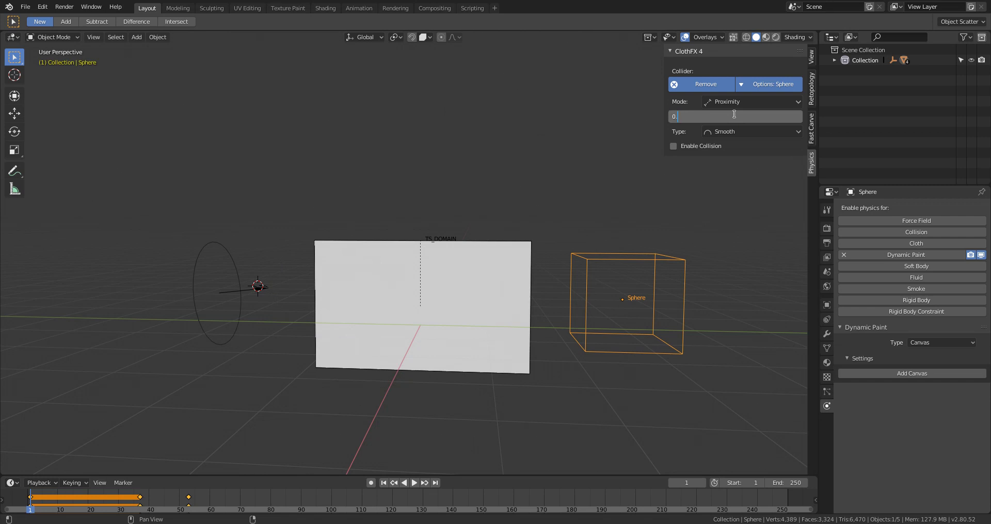
key(Return)
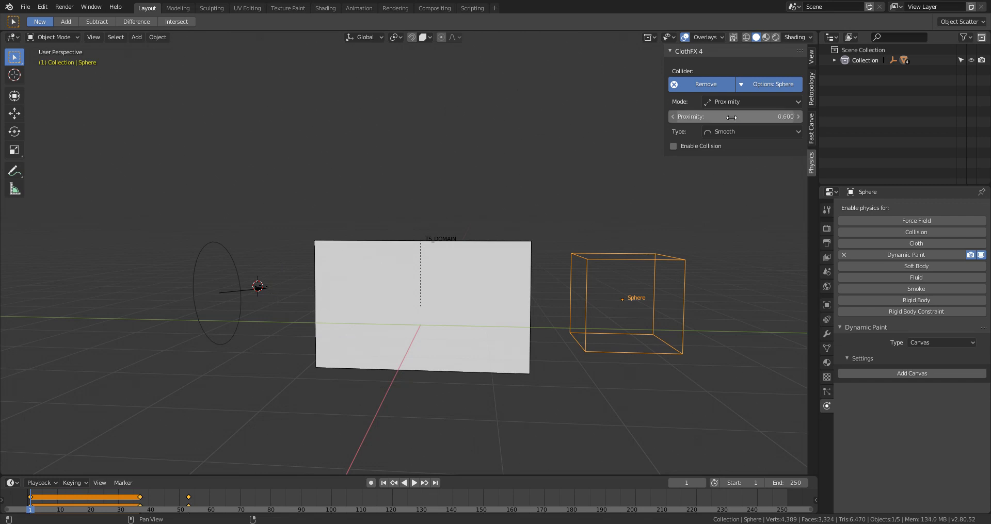
key(space)
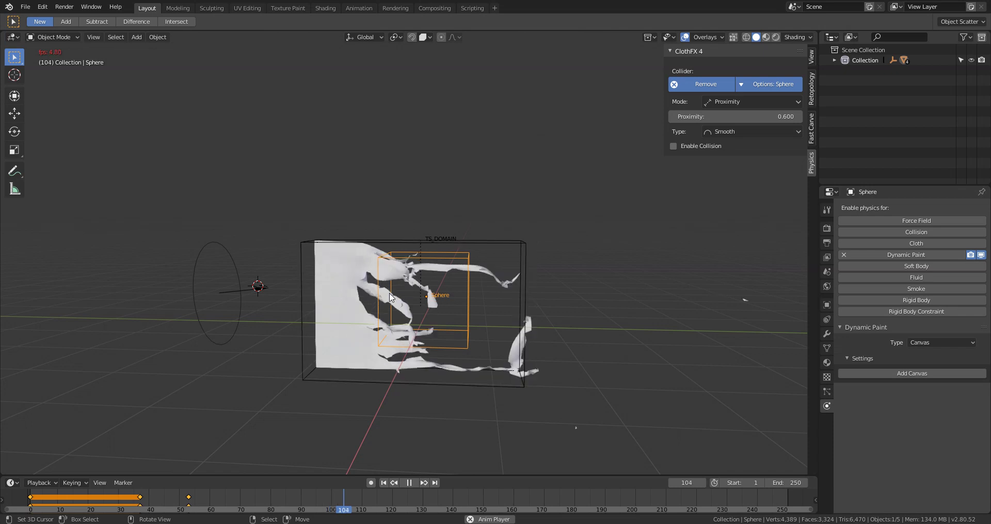
key(space)
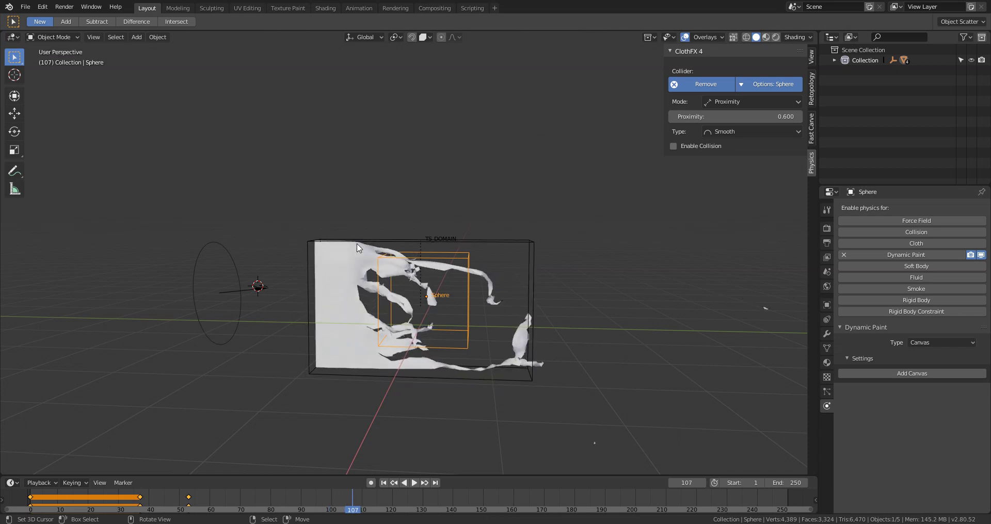
Select the cloth plane and bake its cloth simulation
click(372, 265)
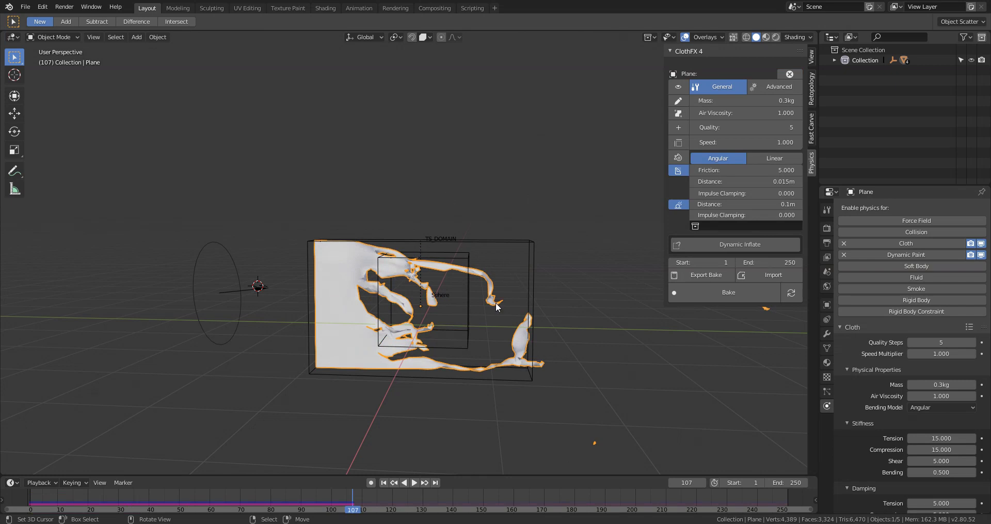
mouse_move(496, 305)
alt+mouse_down()
mouse_move(504, 327)
mouse_move(519, 320)
mouse_move(502, 315)
alt+mouse_up()
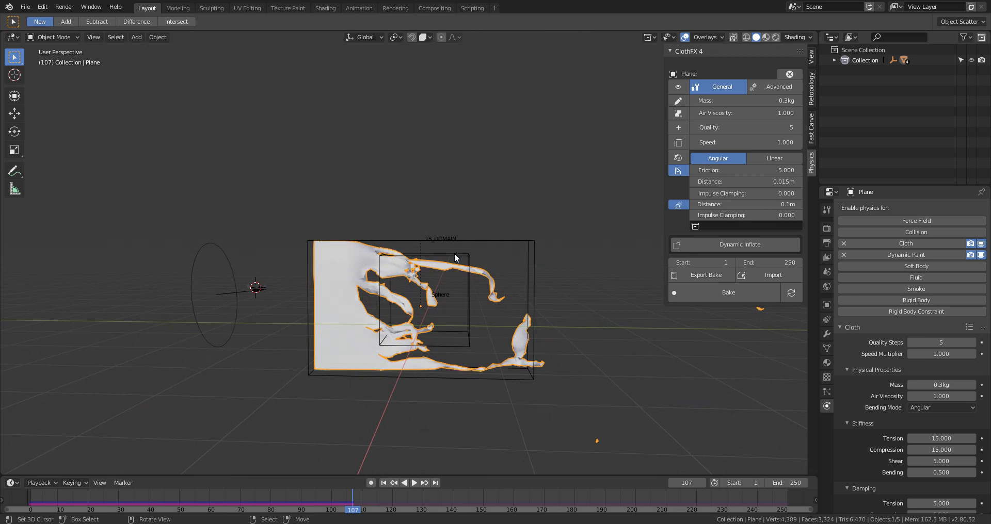
alt+drag(454, 253, 364, 242)
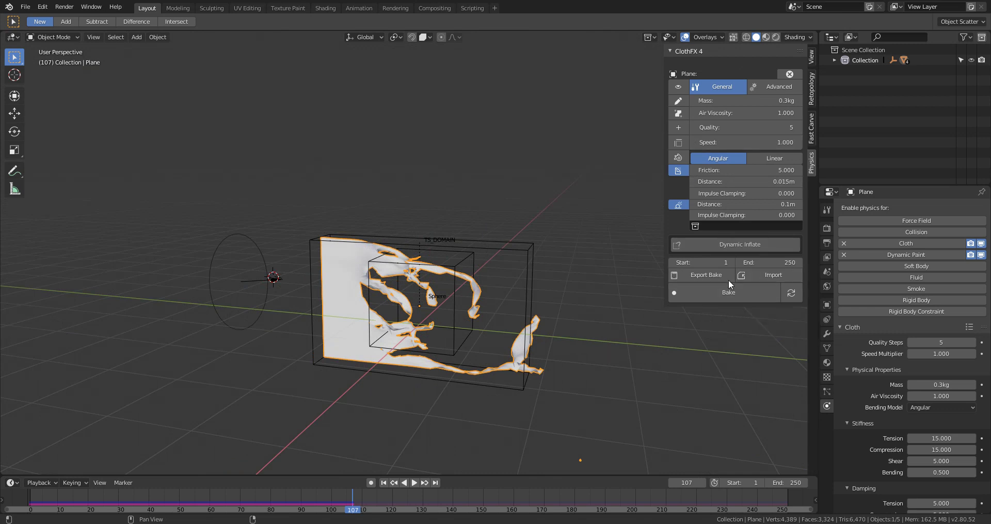
click(733, 294)
scroll(526, 289, down, 3)
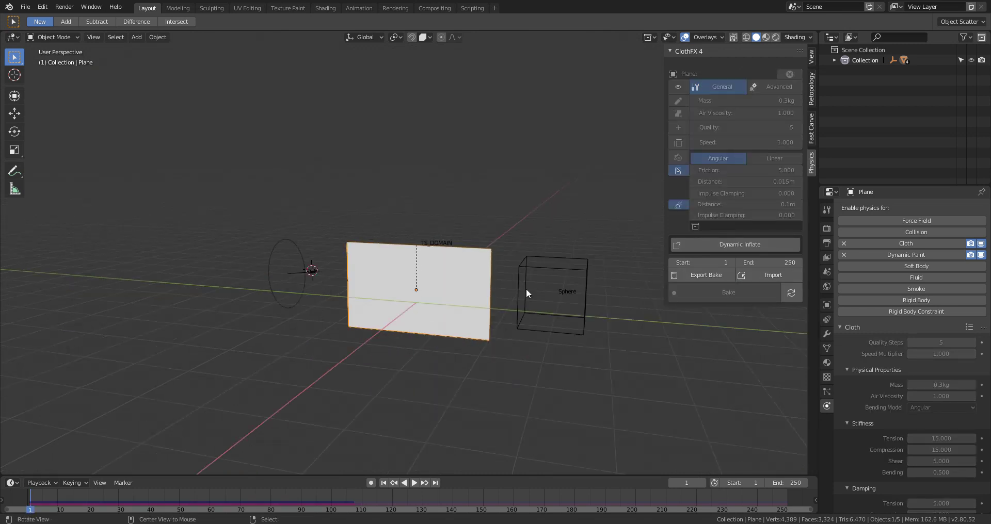
shift+middle_drag(525, 289, 503, 292)
scroll(570, 217, up, 3)
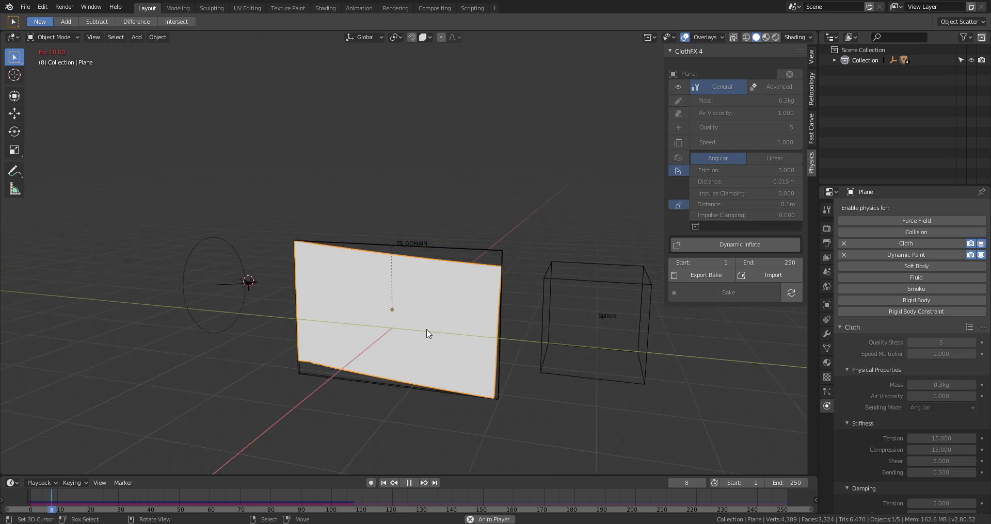
middle_drag(453, 327, 483, 312)
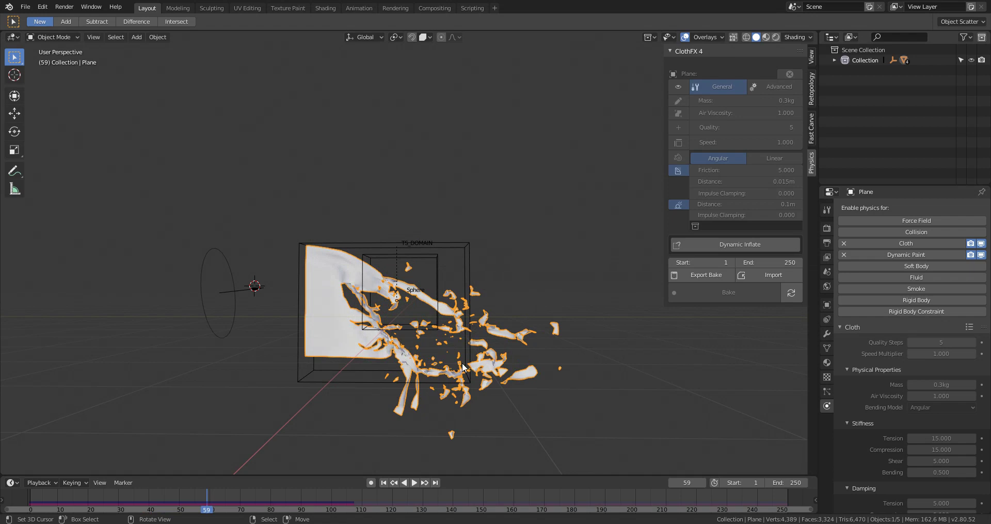
Scrub to frame 58 to view the flag torn into shreds
click(231, 505)
mouse_move(223, 508)
mouse_down()
mouse_move(155, 507)
mouse_move(326, 509)
mouse_move(208, 514)
mouse_up()
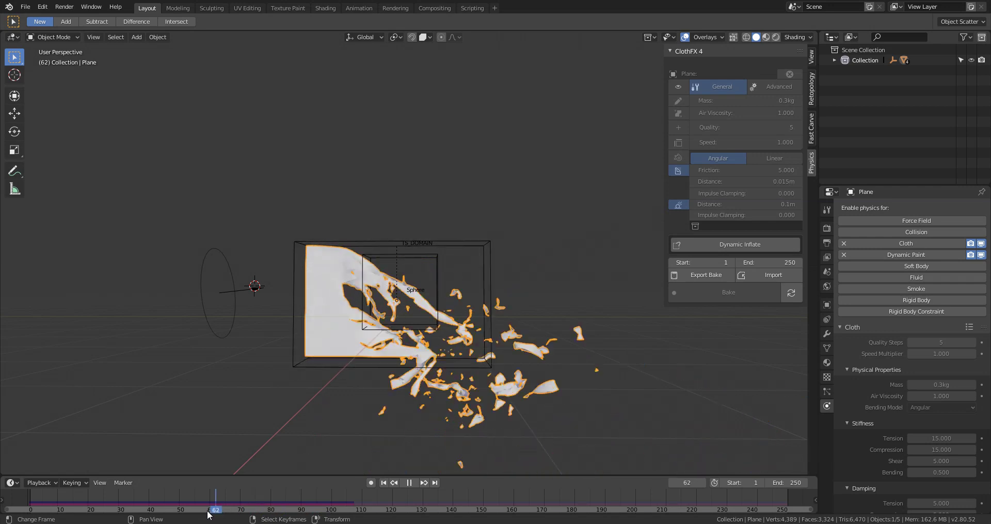
key(space)
middle_drag(361, 294, 404, 348)
scroll(388, 334, down, 2)
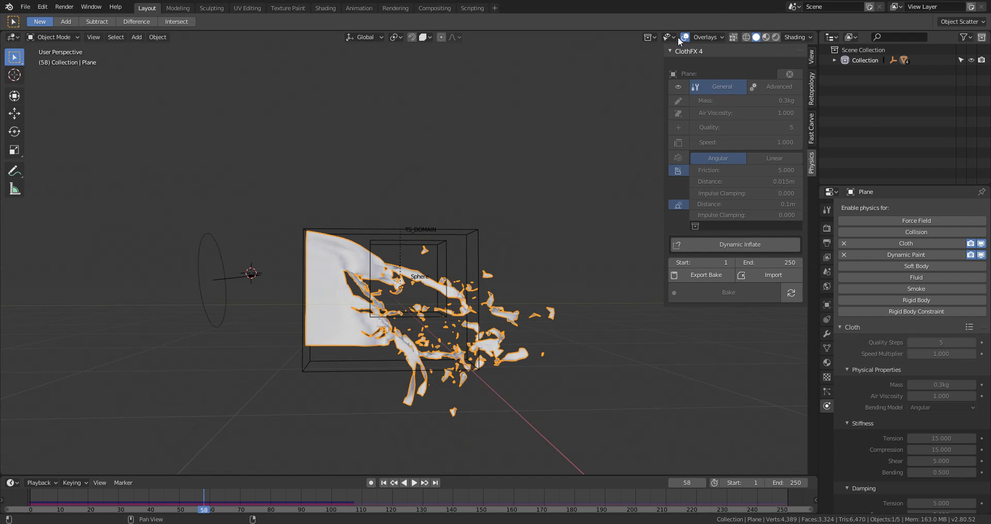
Switch the viewport to material preview (LookDev) shading
click(795, 38)
click(801, 37)
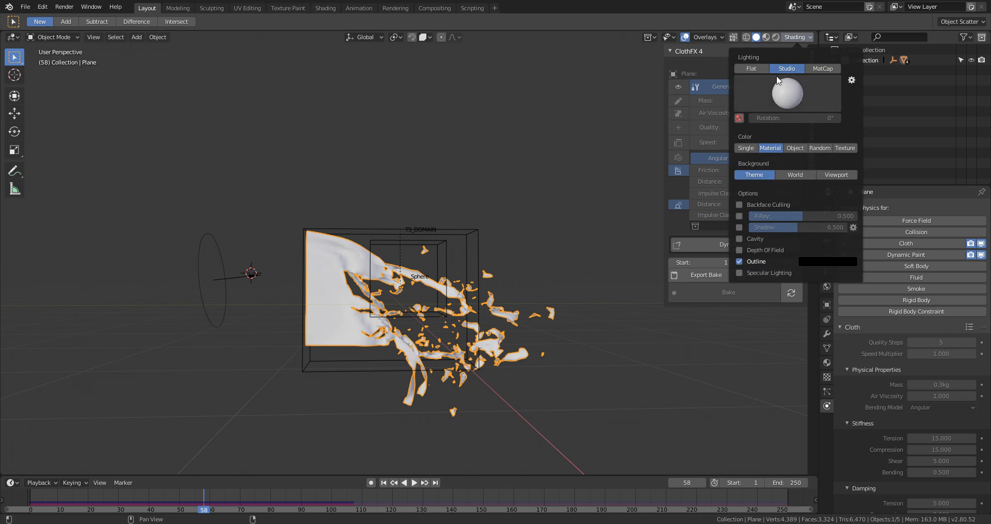
click(774, 37)
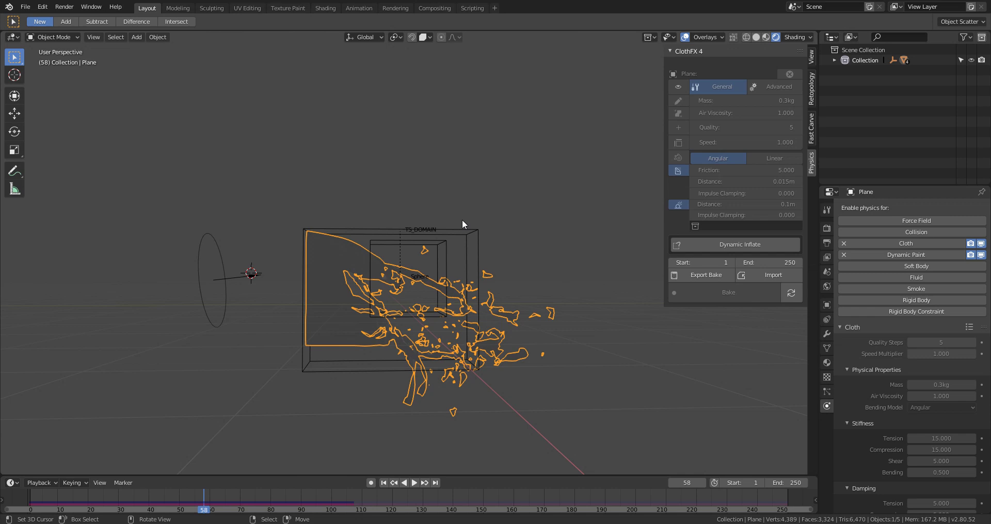
key(z)
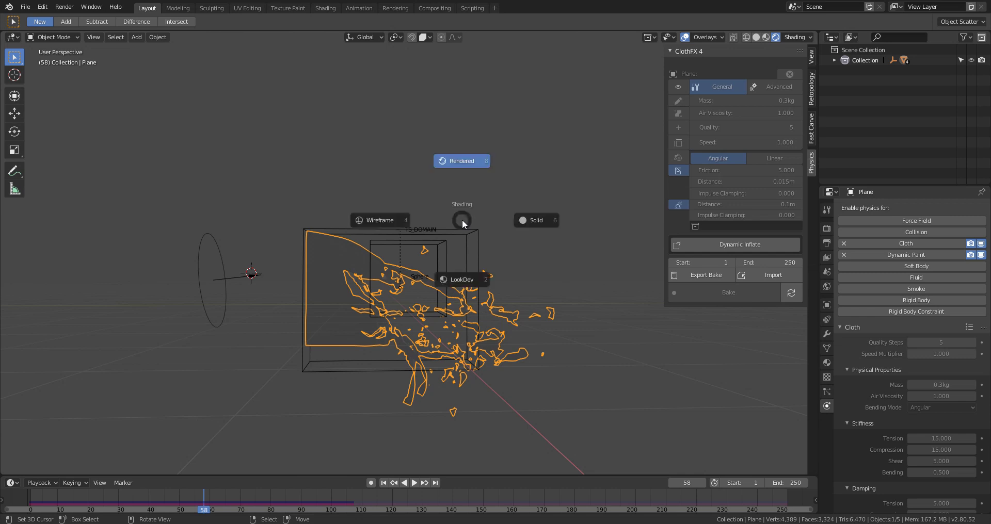
click(469, 265)
Check the sidebar View settings, return to the ClothFX 4 panel, and hide all viewport overlays
click(798, 37)
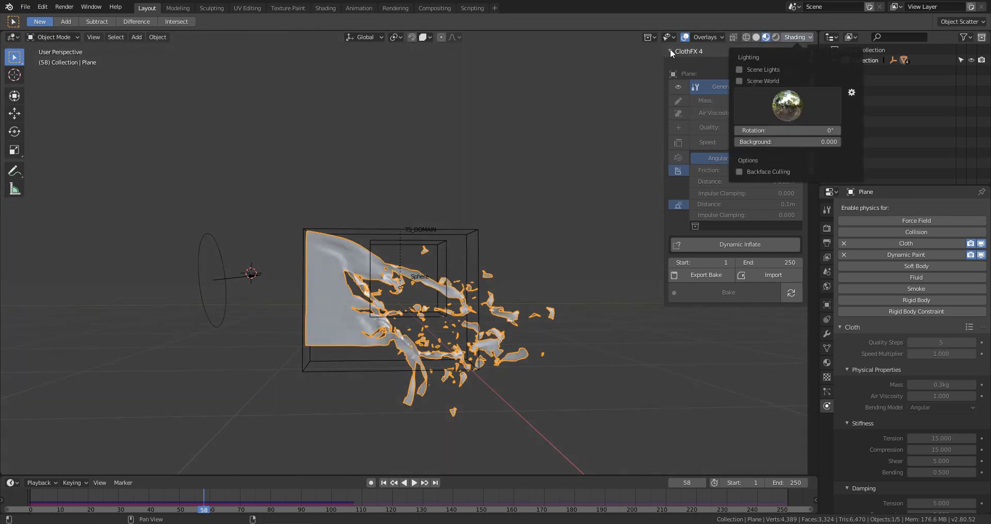
click(811, 58)
scroll(743, 247, down, 3)
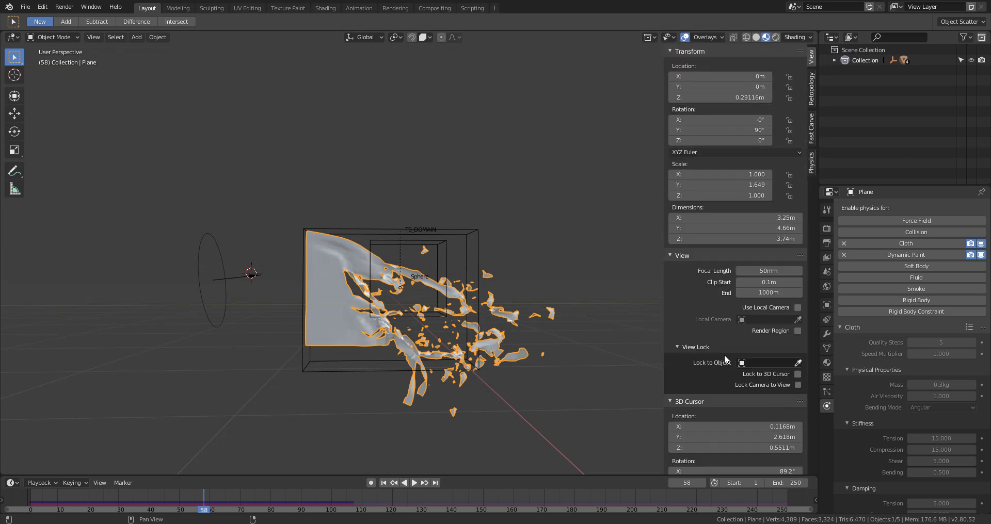
click(811, 158)
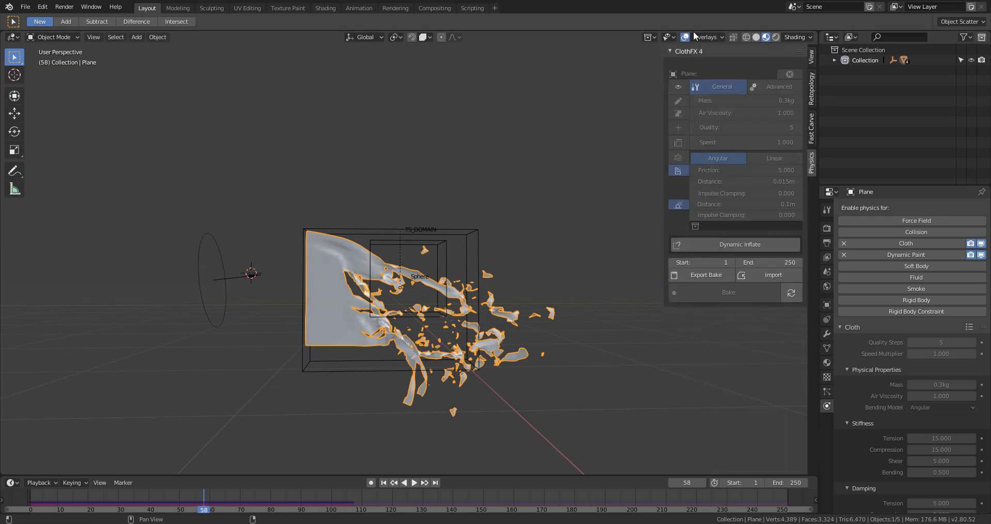
click(709, 34)
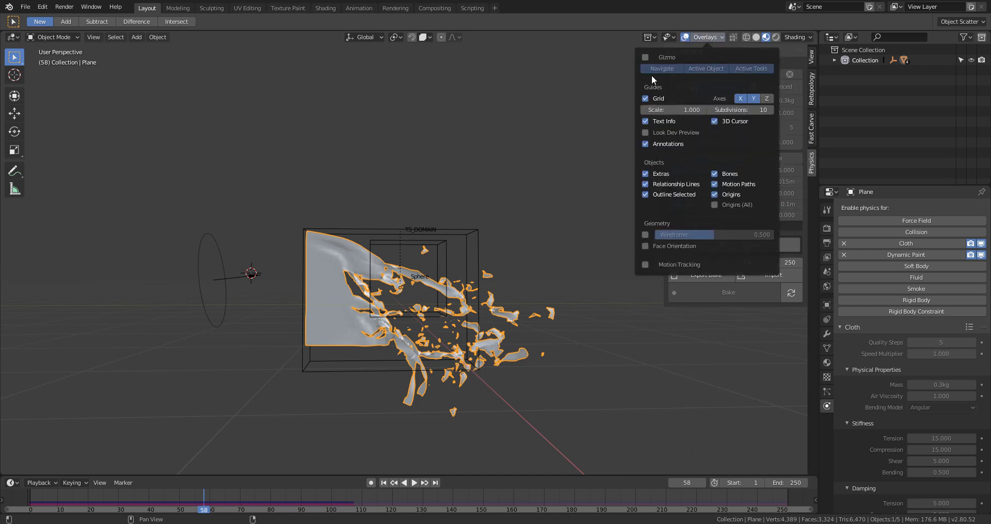
click(685, 37)
scroll(470, 283, up, 3)
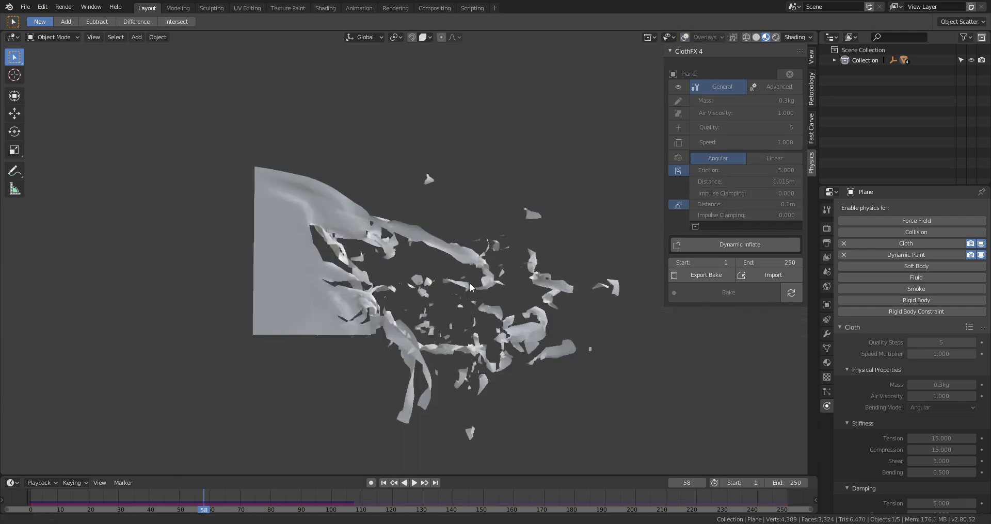
Scrub the timeline between frames 35 and 70 and orbit to inspect where the cloth tears
drag(208, 503, 62, 504)
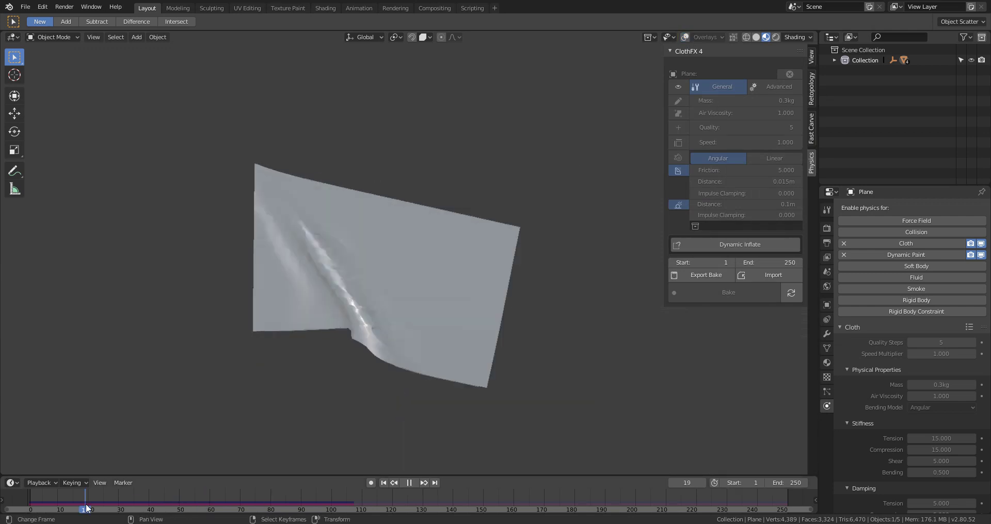
key(space)
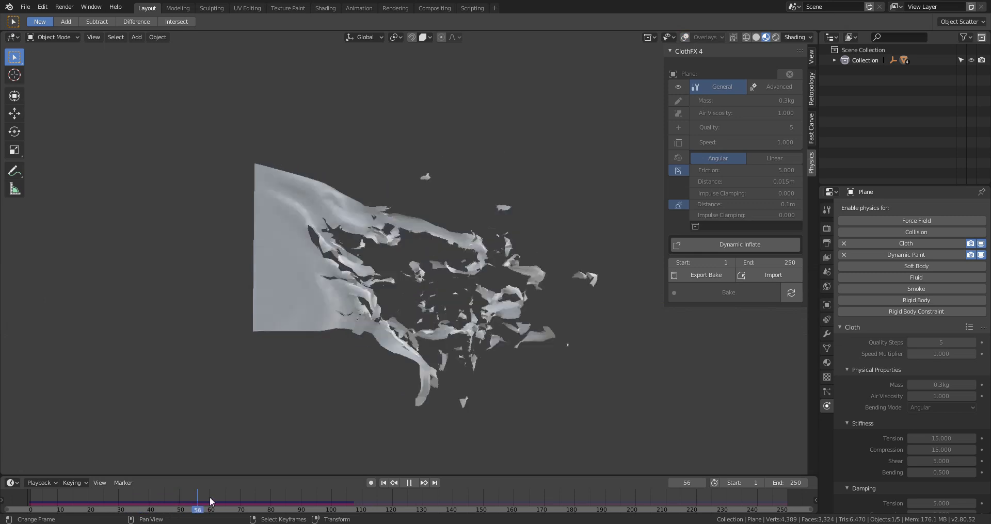
click(116, 495)
drag(115, 494, 242, 510)
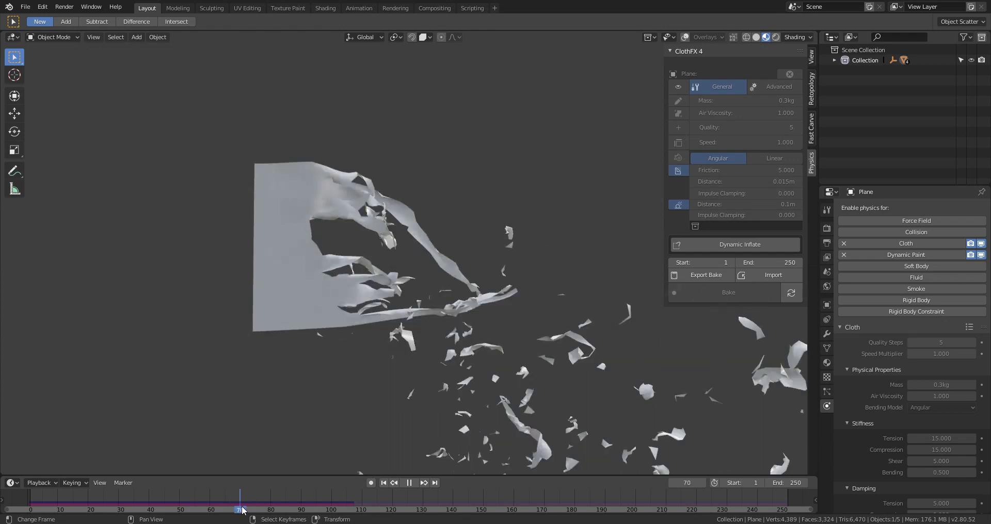
drag(242, 510, 176, 512)
middle_drag(304, 308, 537, 293)
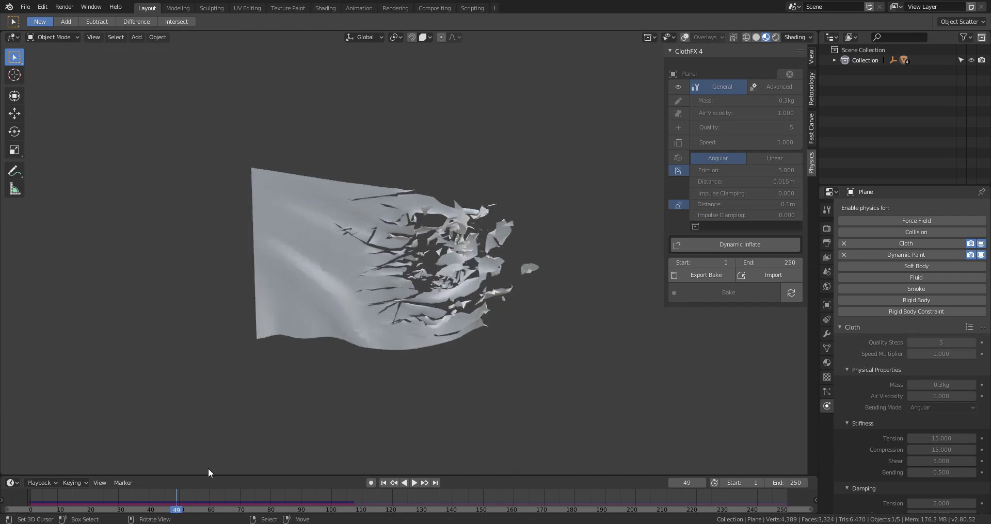
drag(177, 510, 137, 510)
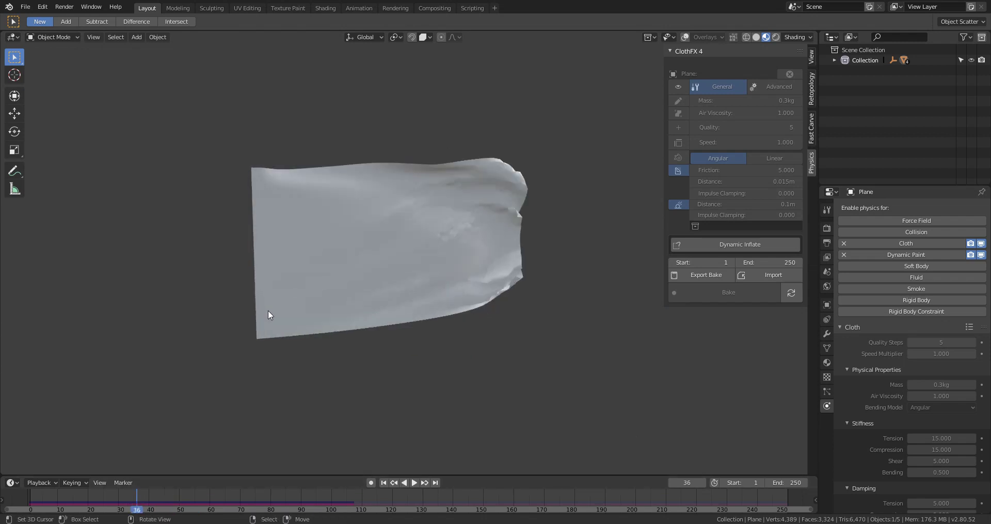
Replay the simulation from the first frame and stop at frame 73 with the flag shredded
key(shift+Left)
key(space)
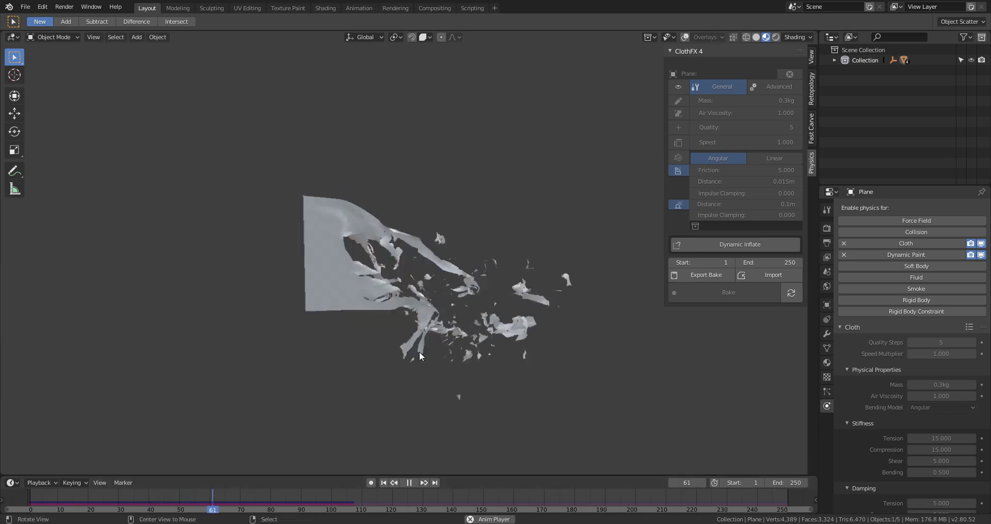
key(space)
drag(273, 491, 182, 500)
key(space)
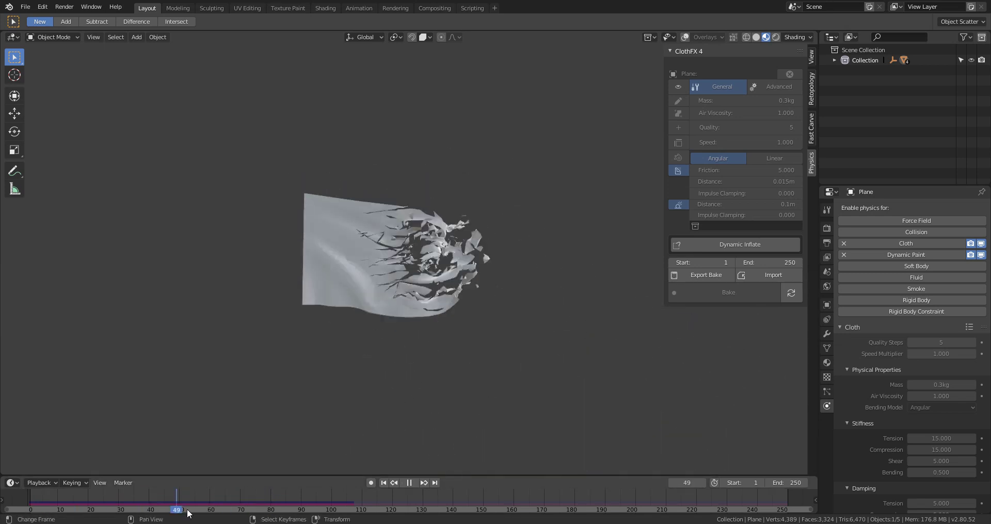
key(space)
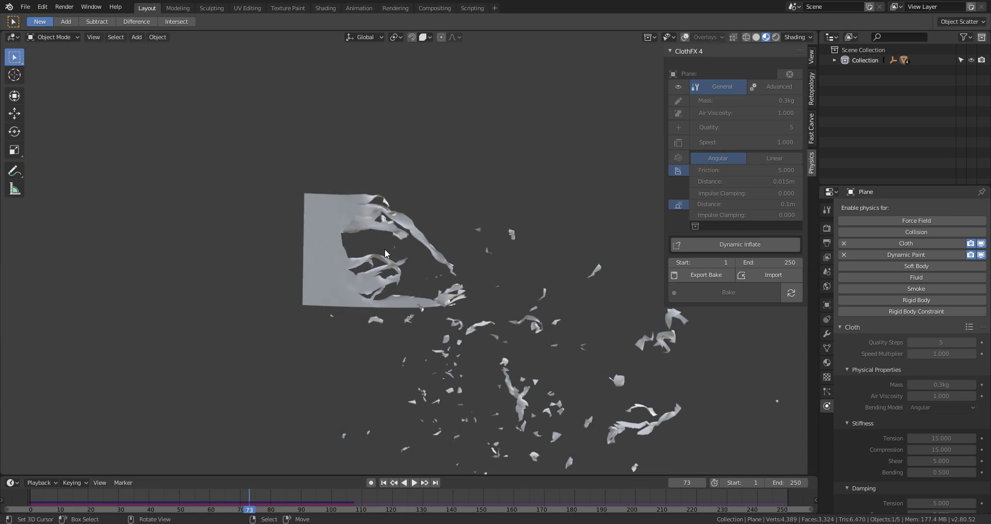
scroll(602, 206, up, 3)
Browse the viewport shading options, trying HDRI lighting and Rendered shading
click(810, 37)
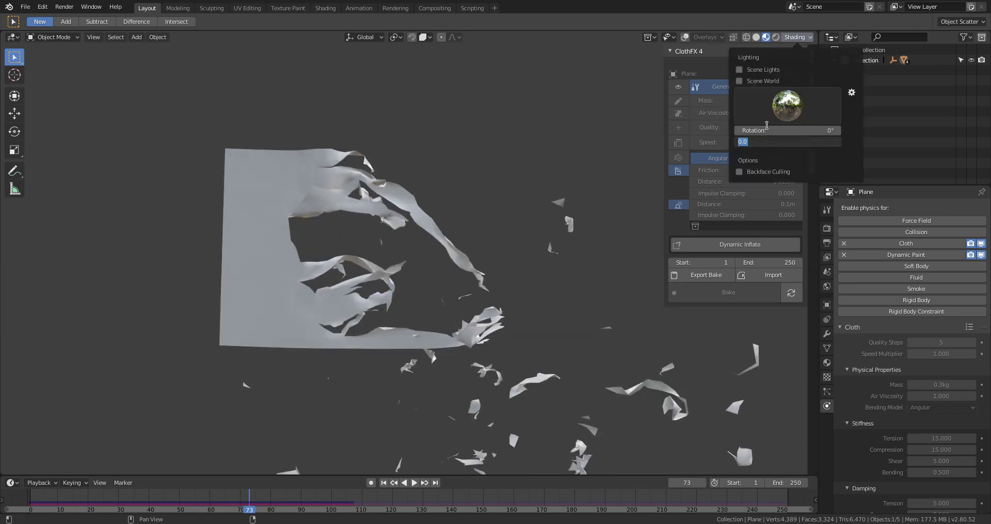
click(787, 106)
click(793, 38)
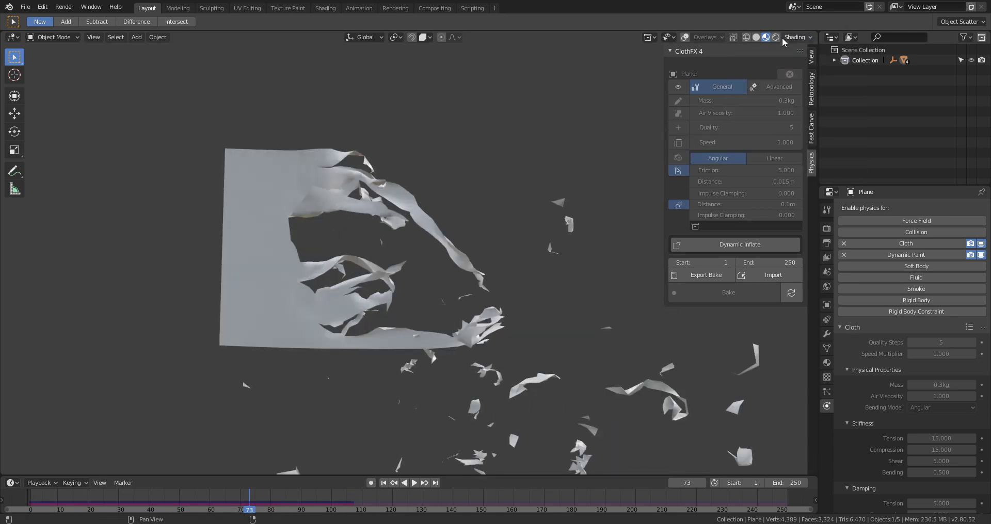
click(791, 38)
click(776, 37)
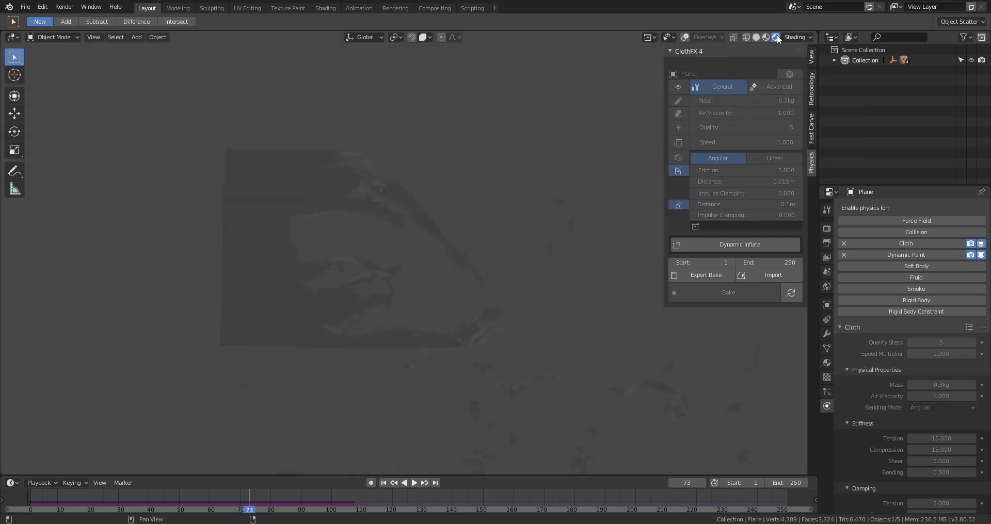
Switch to Solid shading with MatCap lighting and apply the red matcap sphere
click(756, 37)
click(797, 37)
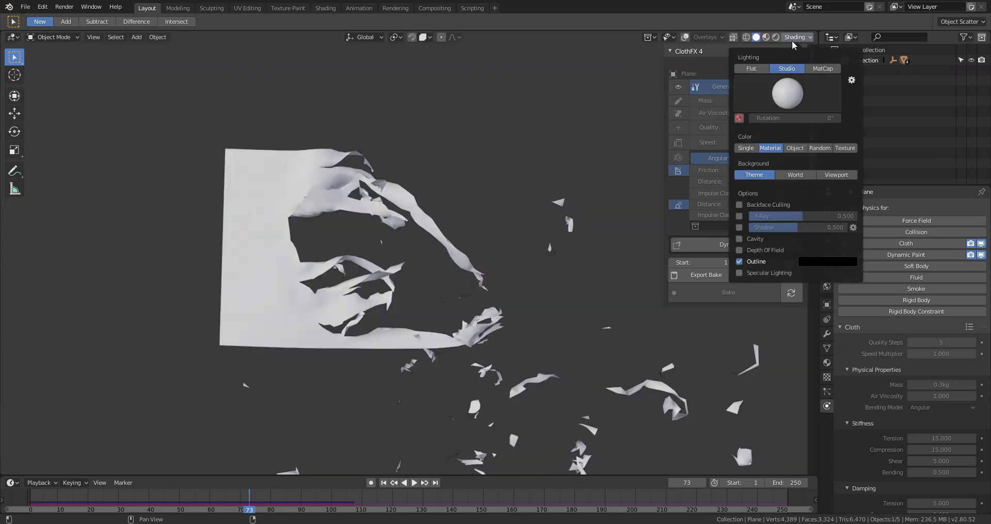
click(785, 104)
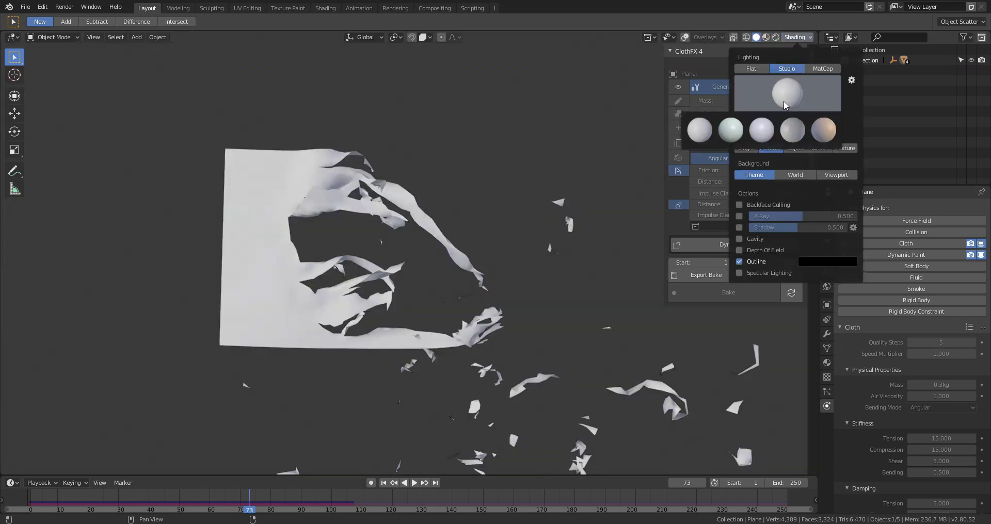
click(816, 68)
click(805, 98)
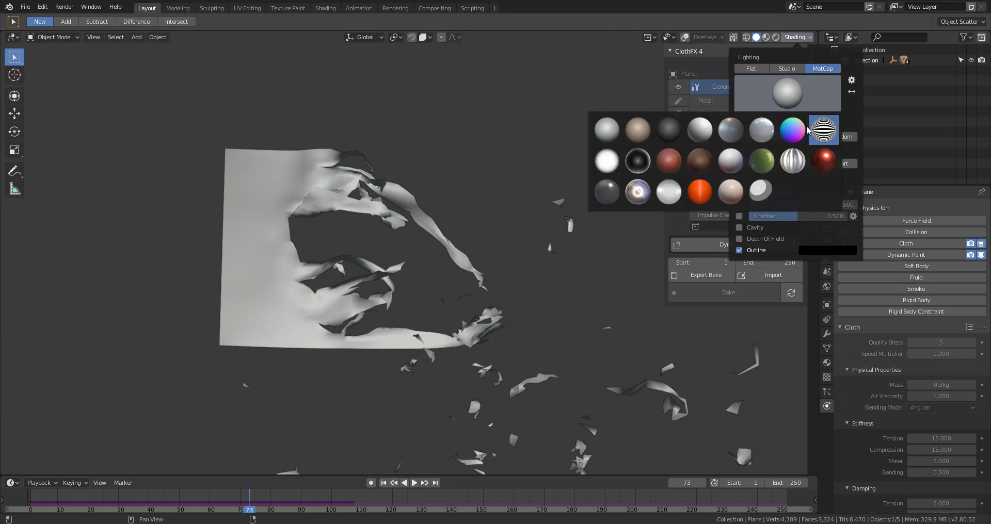
click(824, 160)
drag(250, 495, 363, 510)
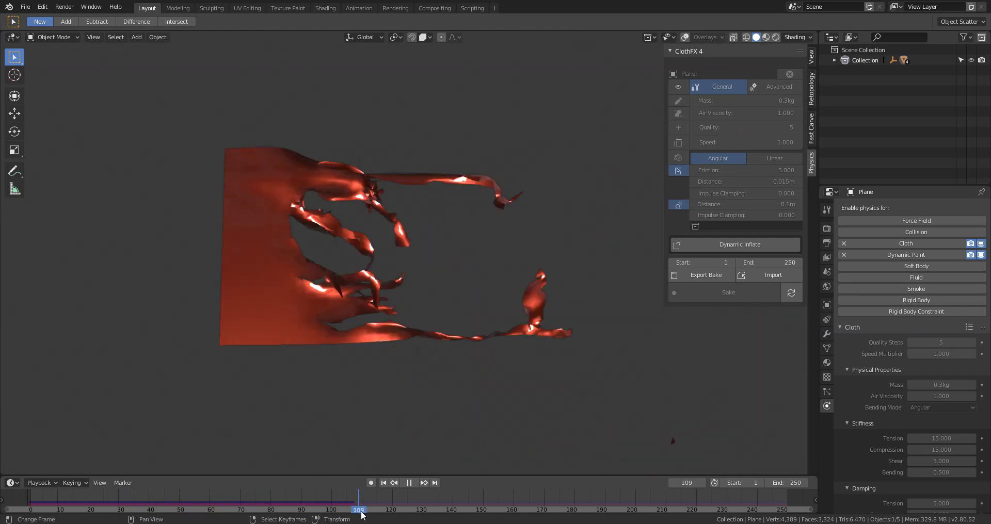
Orbit to the torn red flag, play the simulation, then rewind to frame 1
scroll(428, 310, down, 3)
middle_drag(432, 319, 466, 313)
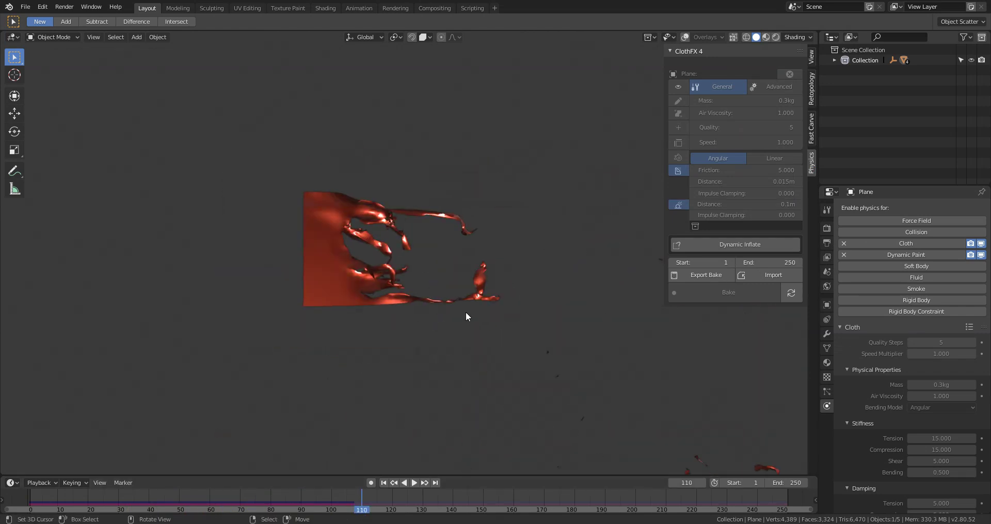
middle_drag(427, 237, 441, 301)
scroll(429, 311, up, 3)
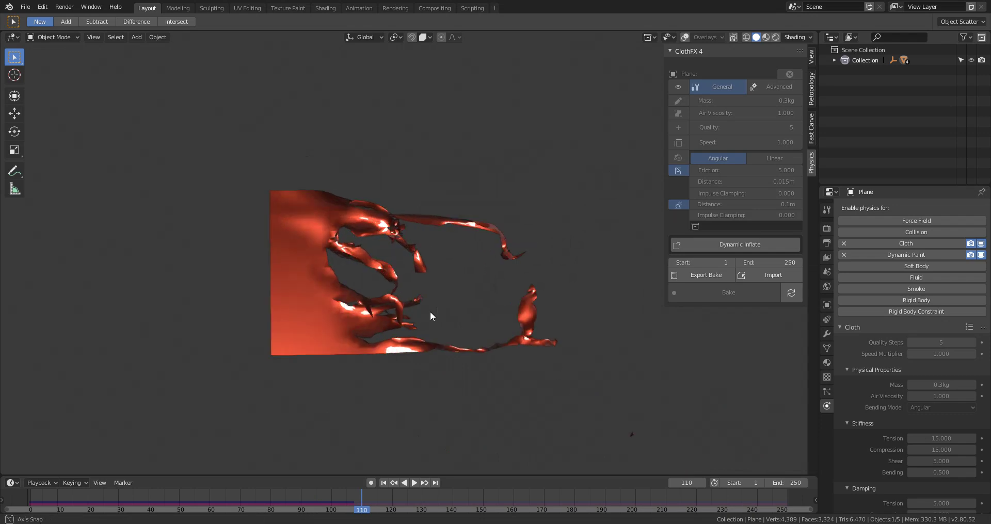
key(space)
drag(363, 510, 150, 511)
key(space)
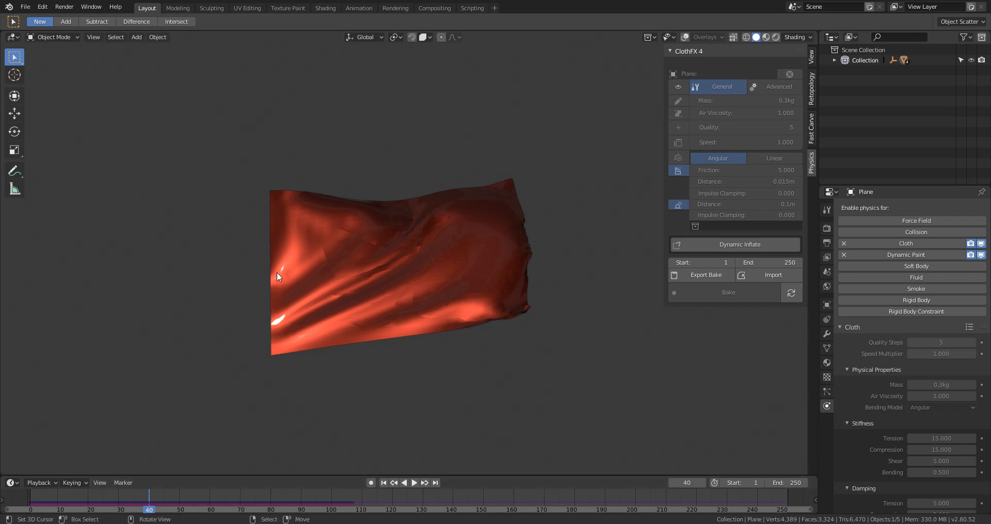
key(shift+Left)
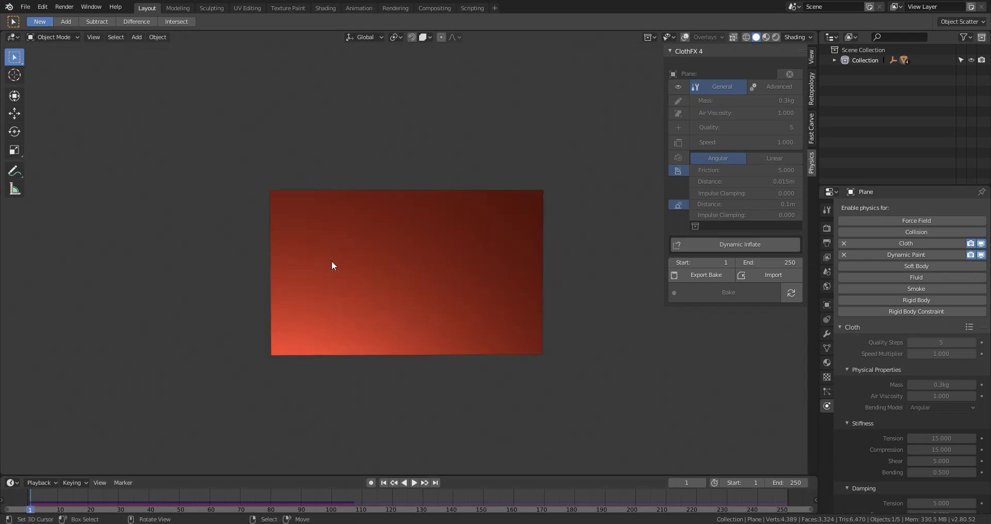
Free the ClothFX 4 bake and orbit around the flat red plane at frame 1
click(789, 294)
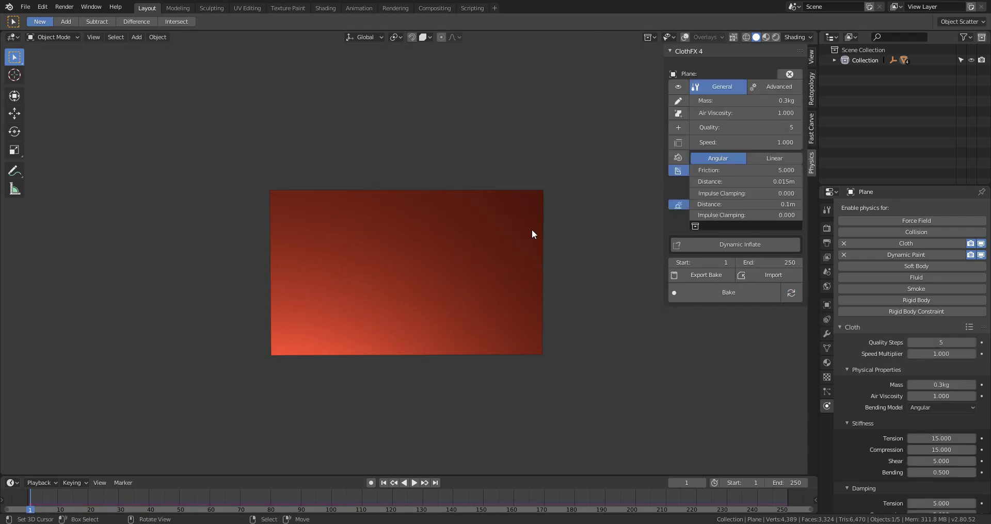
middle_drag(532, 234, 492, 281)
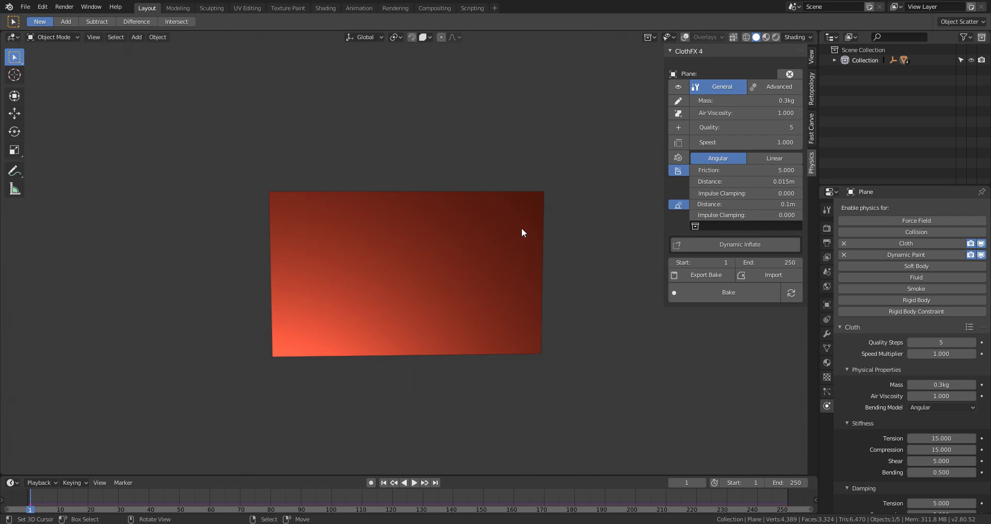
scroll(521, 228, up, 2)
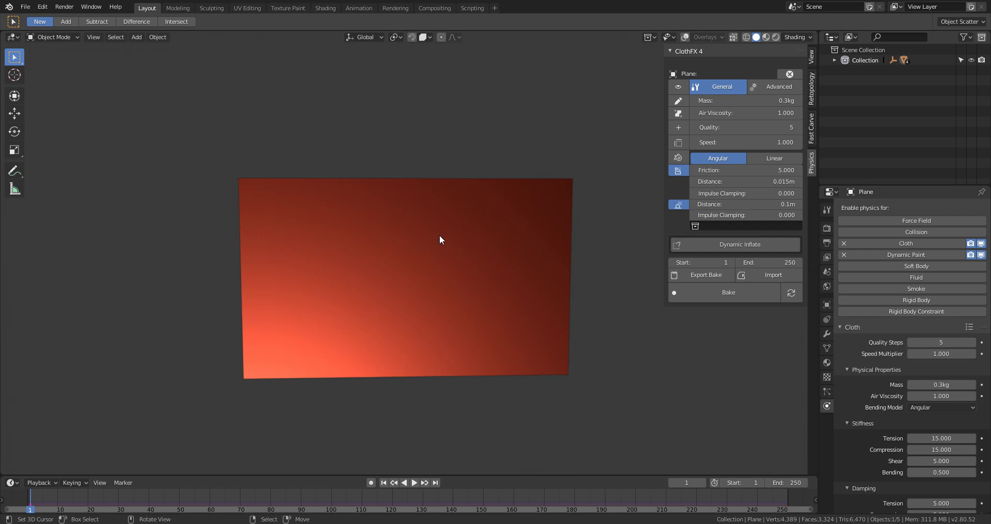
mouse_move(464, 255)
middle_down()
mouse_move(478, 299)
mouse_move(425, 315)
mouse_move(469, 327)
mouse_move(473, 353)
mouse_move(485, 323)
mouse_move(435, 292)
mouse_move(490, 315)
mouse_move(482, 286)
mouse_move(453, 330)
mouse_move(478, 317)
mouse_move(428, 308)
mouse_move(446, 282)
mouse_move(437, 287)
mouse_move(458, 276)
mouse_move(449, 258)
middle_up()
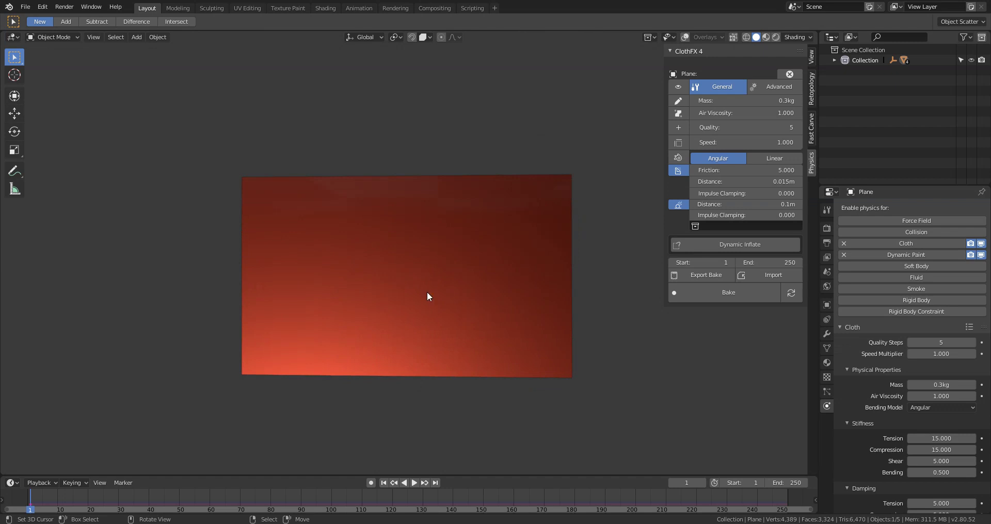